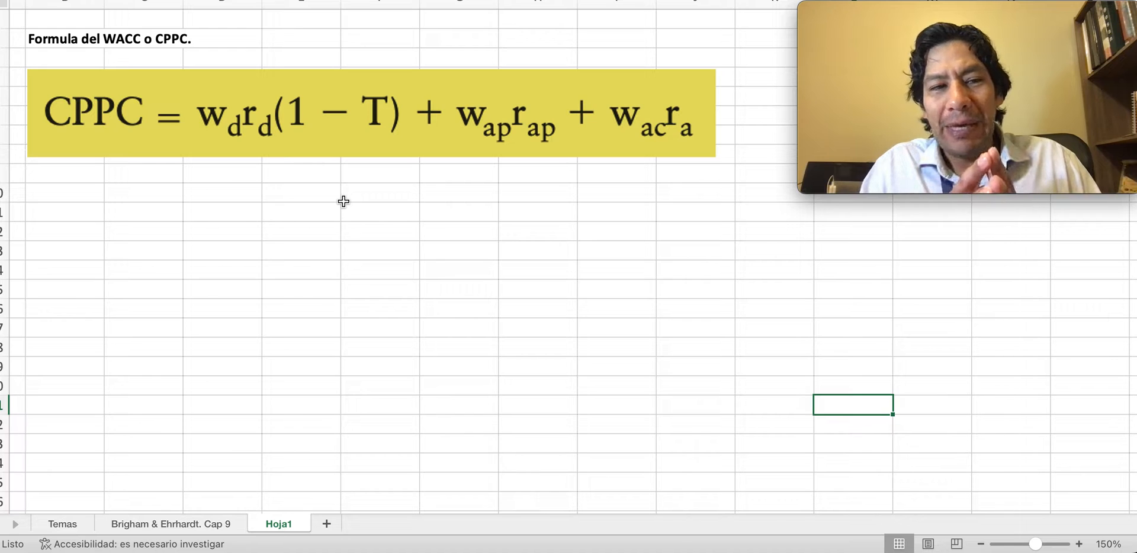
Step: Enter the labels "Capital propio" in B11 and "Capital de terceros" in B12, below the CPPC formula
{"action": "left_click", "coordinate": [88, 196]}
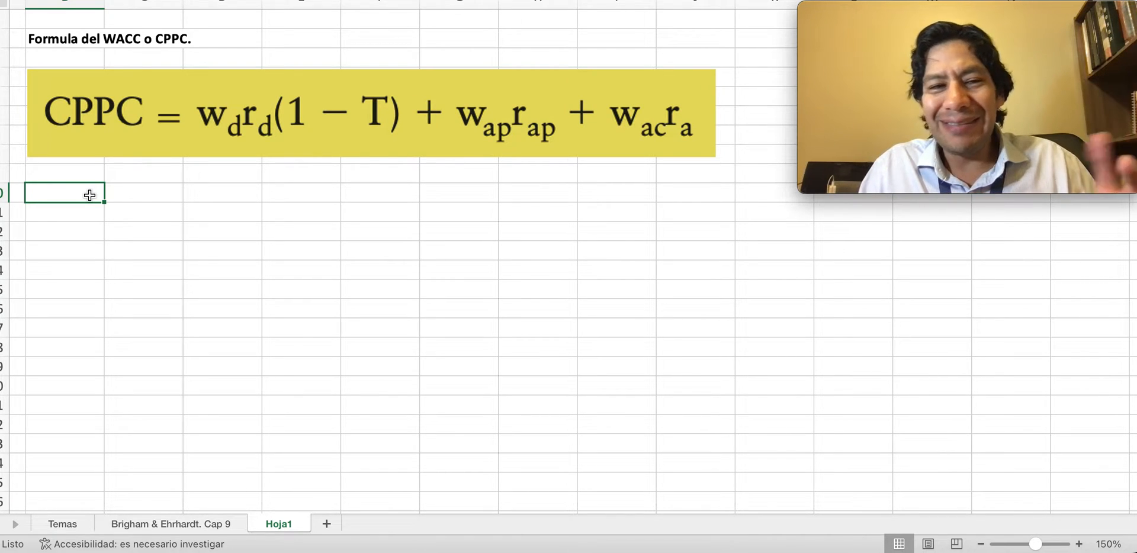
{"action": "key", "text": "Return"}
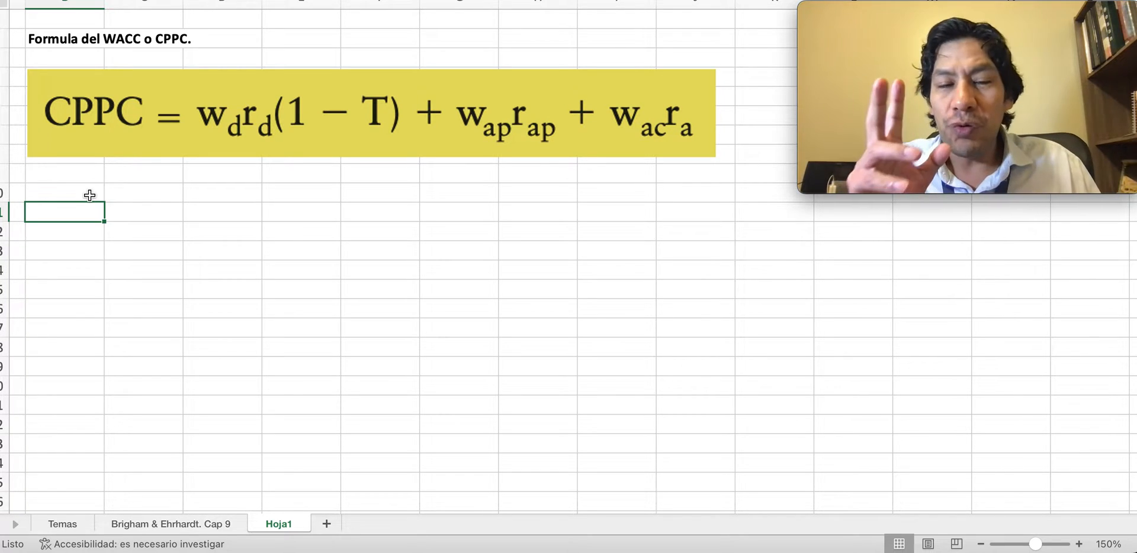
{"action": "type", "text": "Ca"}
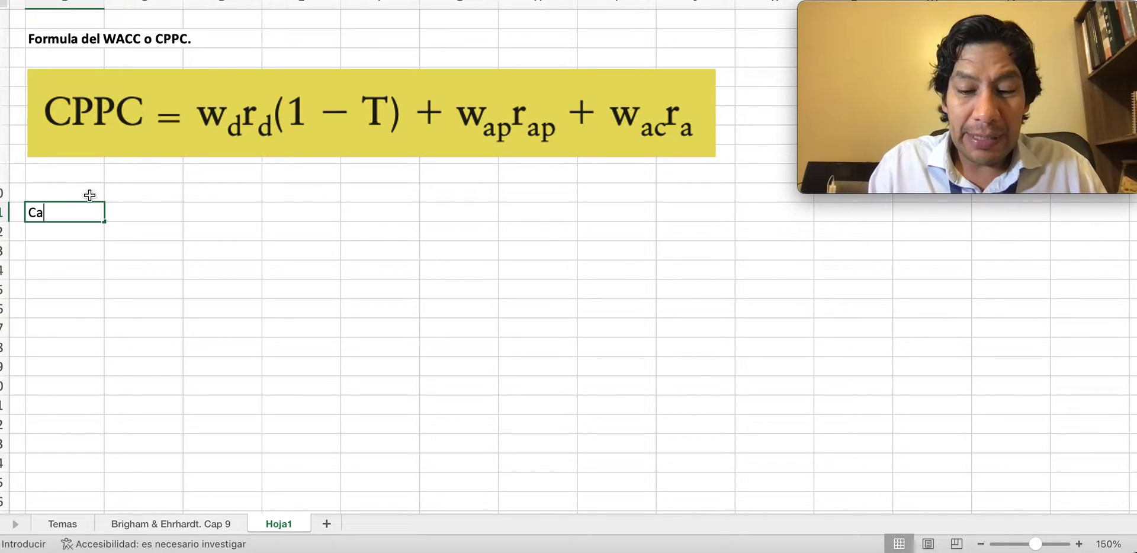
{"action": "type", "text": "pital propio"}
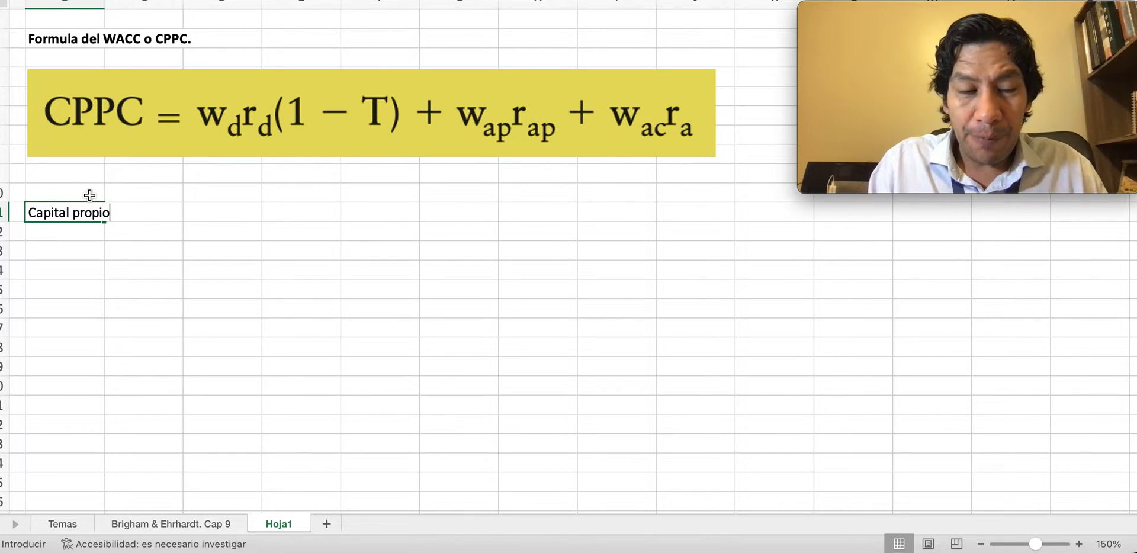
{"action": "key", "text": "Return"}
{"action": "type", "text": "Ca"}
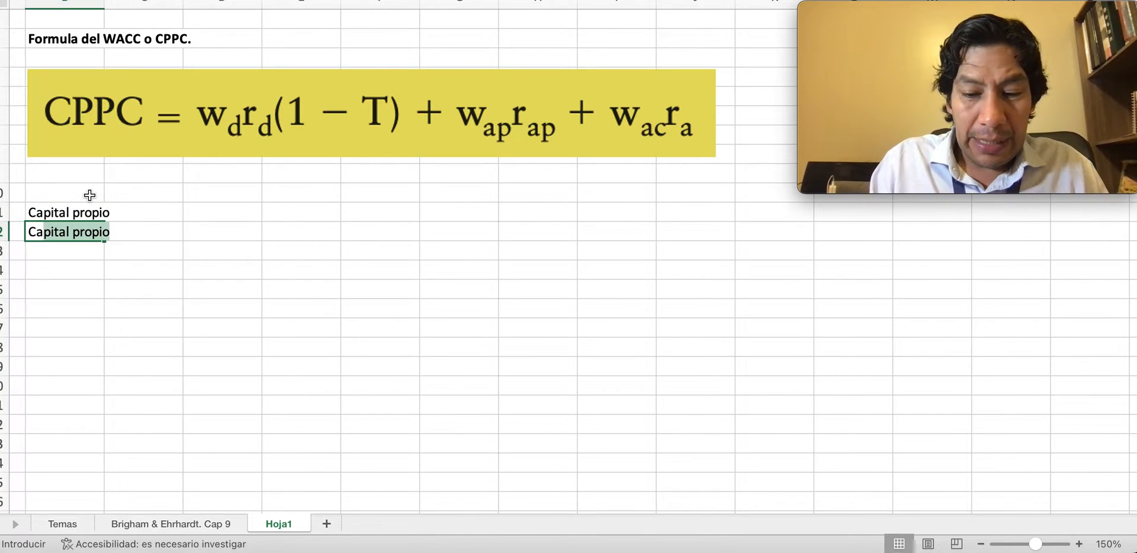
{"action": "type", "text": "pital de terceros"}
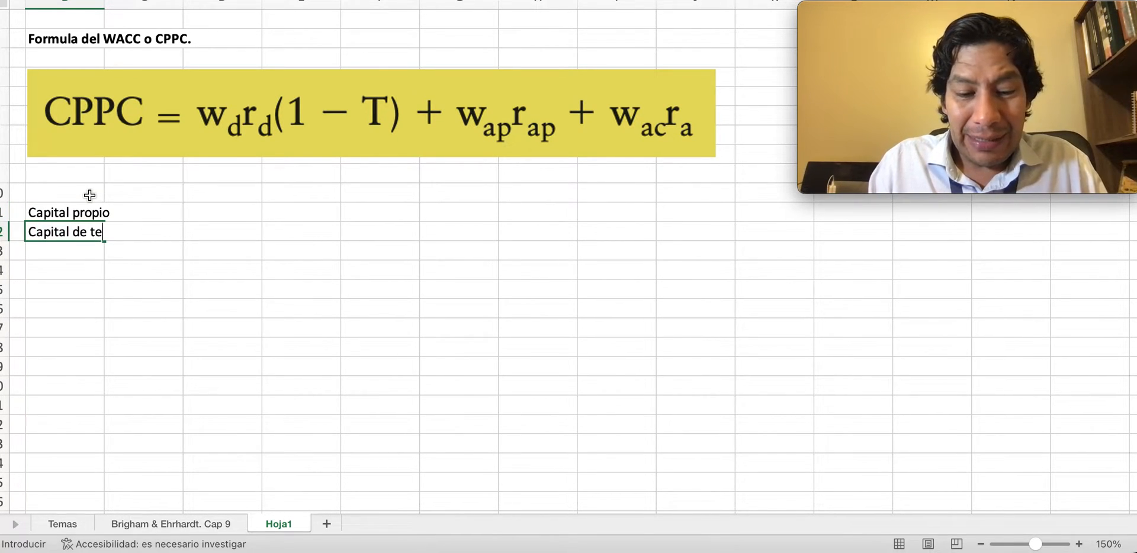
{"action": "key", "text": "Return"}
Step: Enter 17% for Capital propio in D11 and 11% for Capital de terceros in D12
{"action": "key", "text": "Up"}
{"action": "key", "text": "Up"}
{"action": "key", "text": "Right"}
{"action": "key", "text": "Right"}
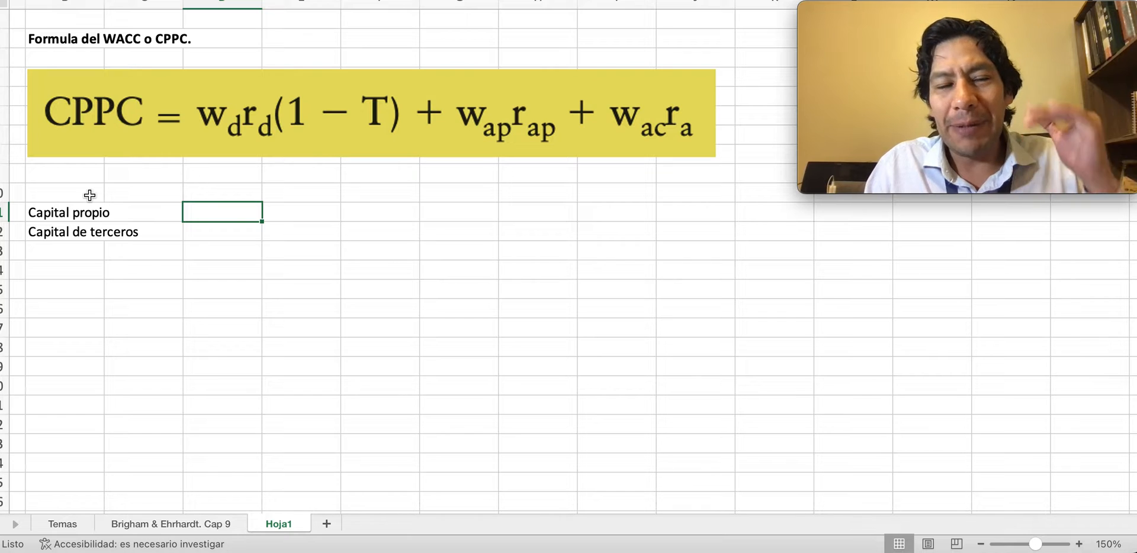
{"action": "key", "text": "Down"}
{"action": "key", "text": "Up"}
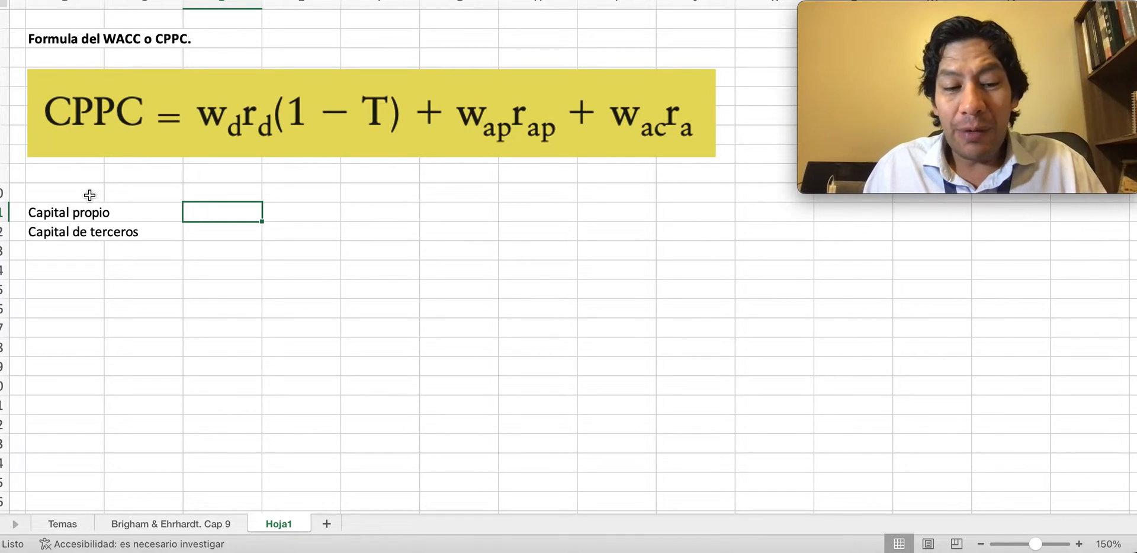
{"action": "type", "text": "17%"}
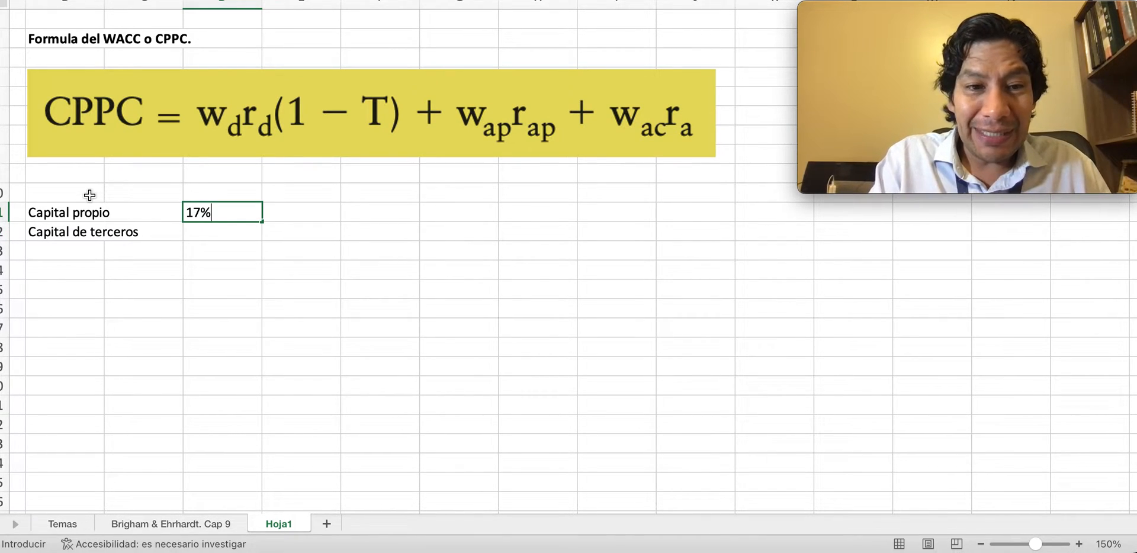
{"action": "key", "text": "Return"}
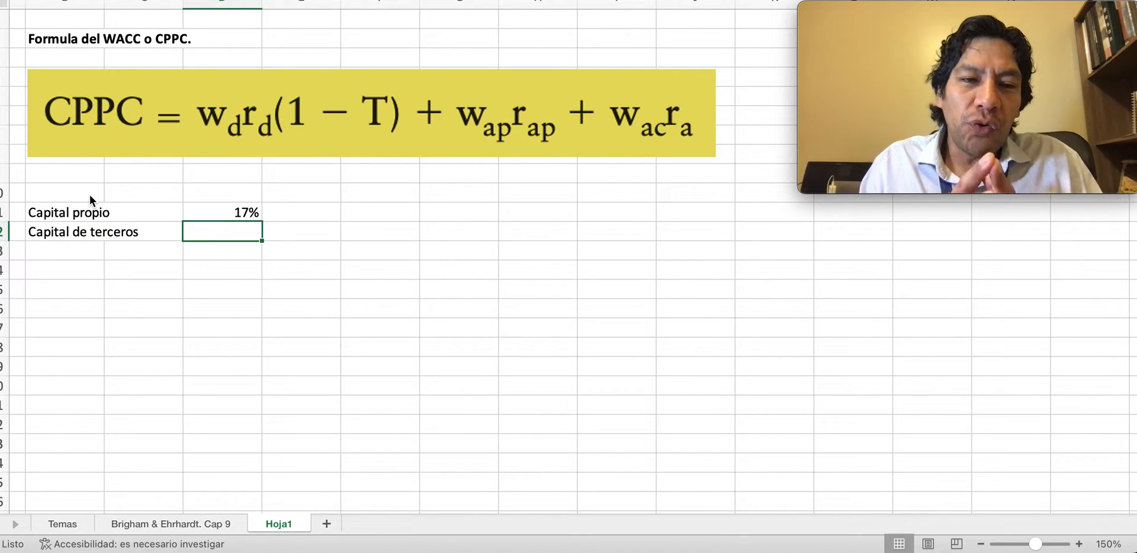
{"action": "type", "text": "11"}
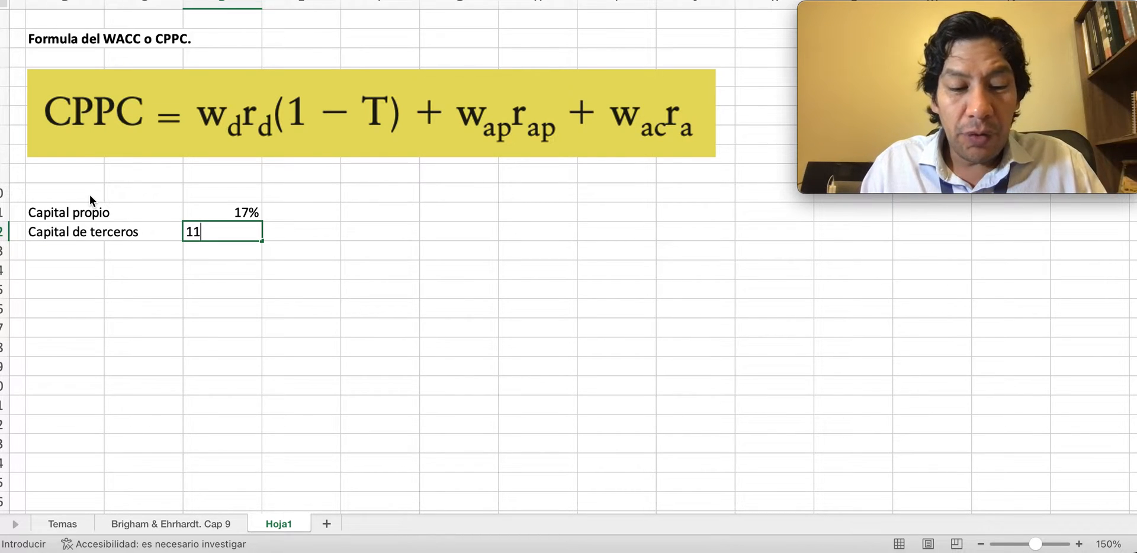
{"action": "type", "text": "&"}
{"action": "key", "text": "BackSpace"}
{"action": "type", "text": "%"}
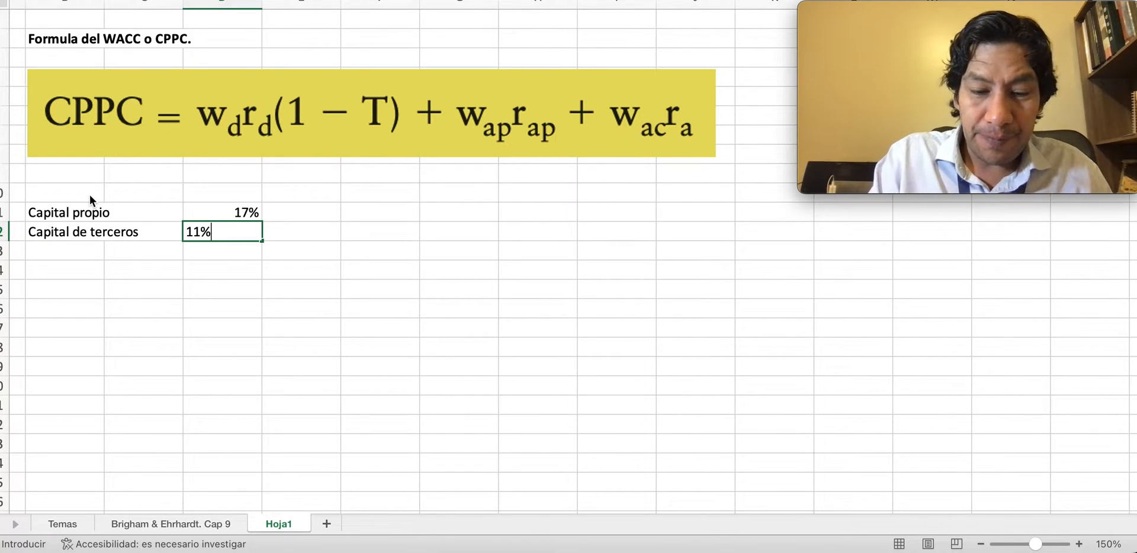
{"action": "key", "text": "Return"}
Step: Format the two capital percentages in D11:D12 to show two decimal places
{"action": "key", "text": "Up"}
{"action": "key", "text": "Up"}
{"action": "key", "text": "shift+Down"}
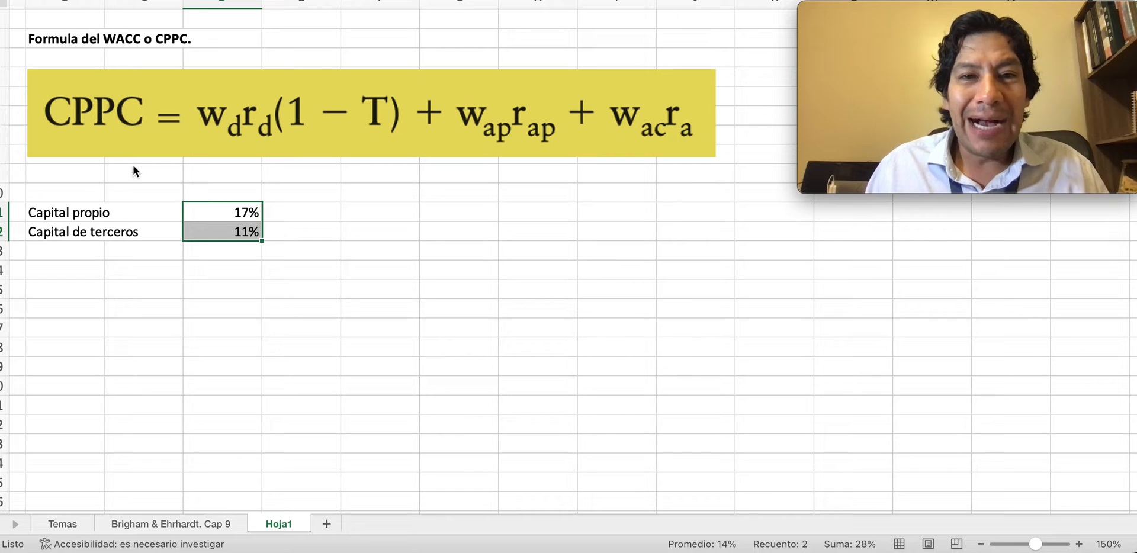
{"action": "left_click", "coordinate": [414, 0]}
{"action": "left_click", "coordinate": [414, 0]}
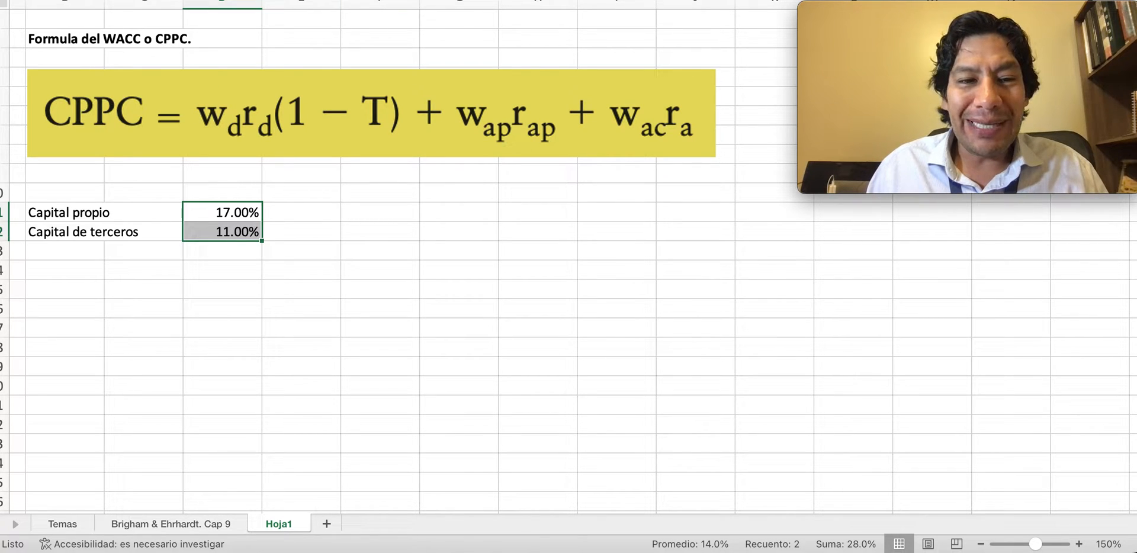
{"action": "left_click", "coordinate": [395, 221]}
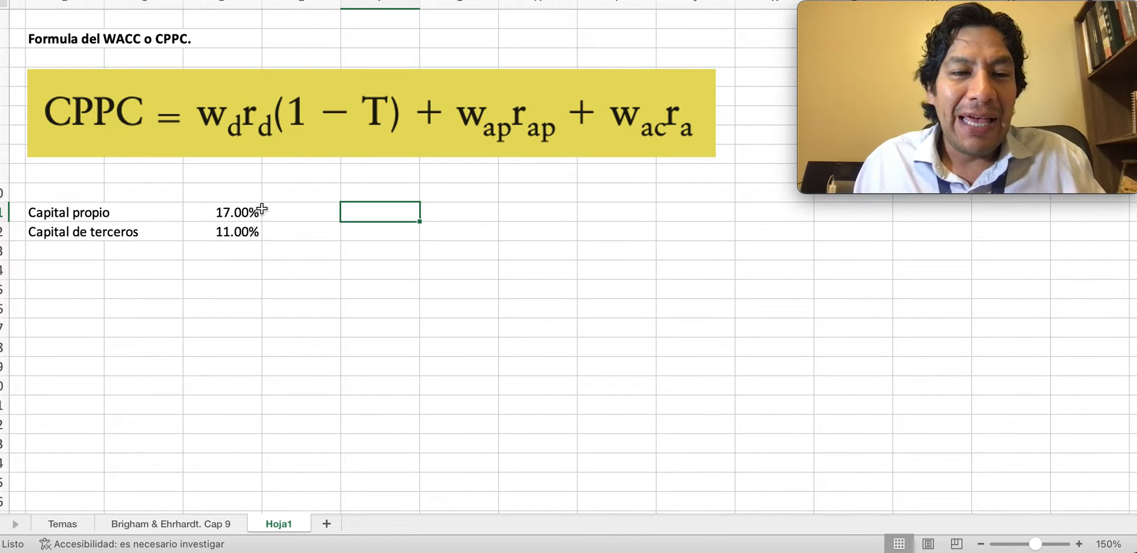
{"action": "left_click", "coordinate": [222, 213]}
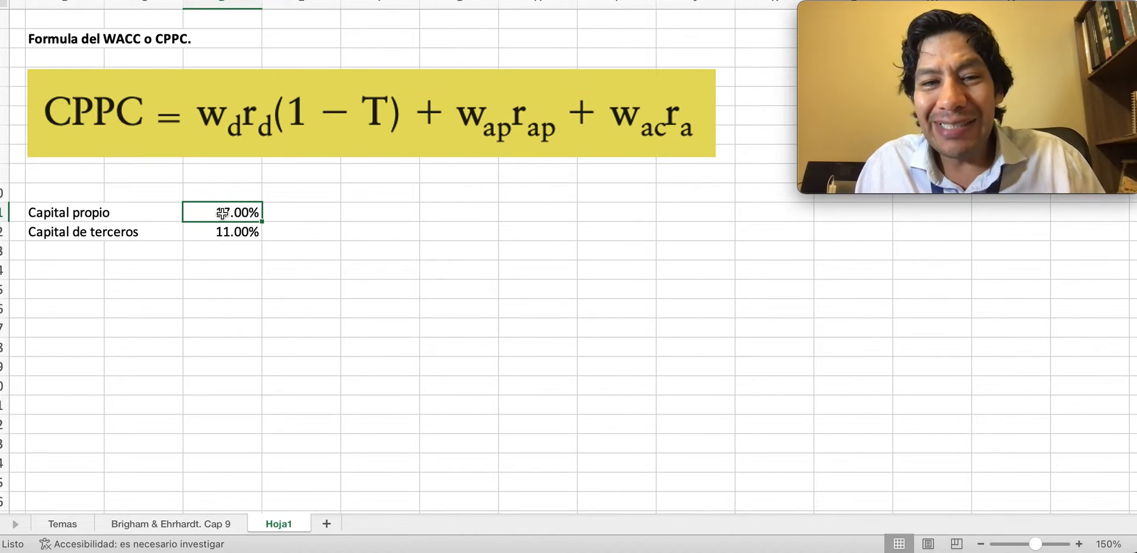
{"action": "left_click", "coordinate": [231, 231]}
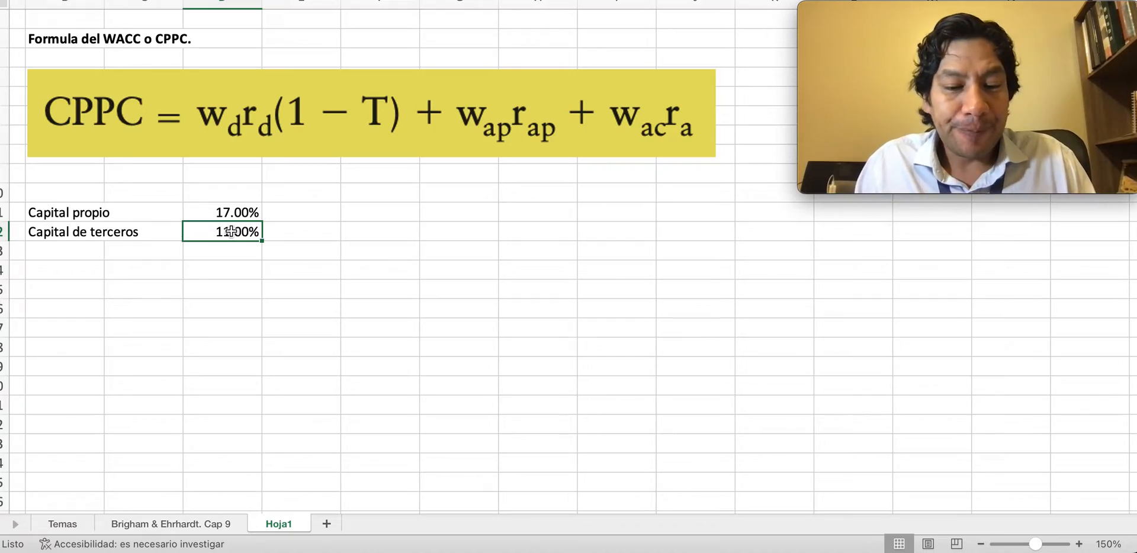
Step: Switch to the textbook PDF and read through the cost of capital chapter up to the "Costo de la deuda" section
{"action": "key", "text": "super+Tab"}
{"action": "scroll", "coordinate": [433, 314], "scroll_direction": "down", "scroll_amount": 20}
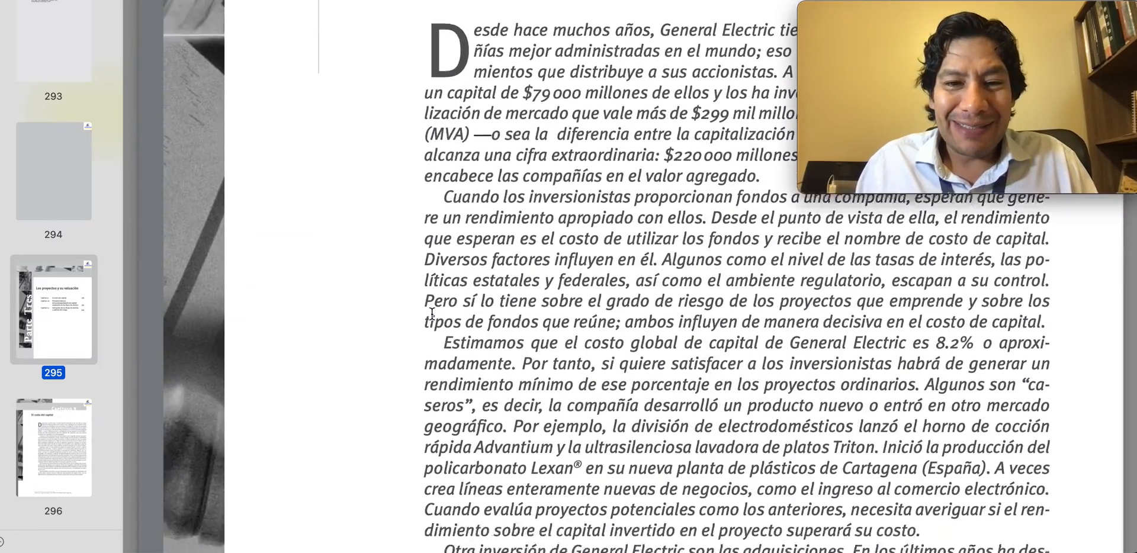
{"action": "scroll", "coordinate": [432, 314], "scroll_direction": "down", "scroll_amount": 3}
{"action": "scroll", "coordinate": [433, 314], "scroll_direction": "up", "scroll_amount": 4}
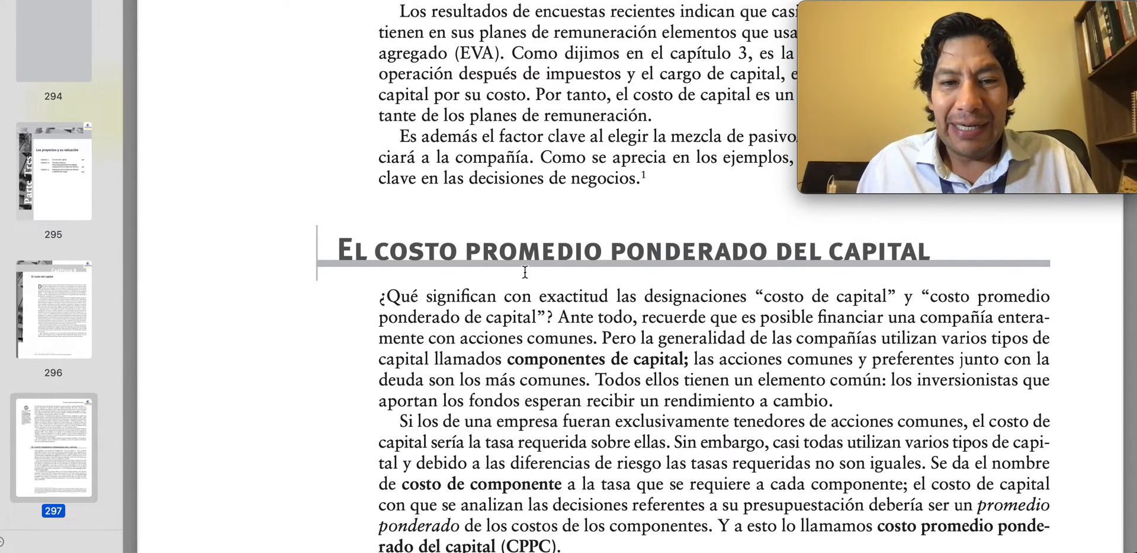
{"action": "scroll", "coordinate": [533, 294], "scroll_direction": "down", "scroll_amount": 8}
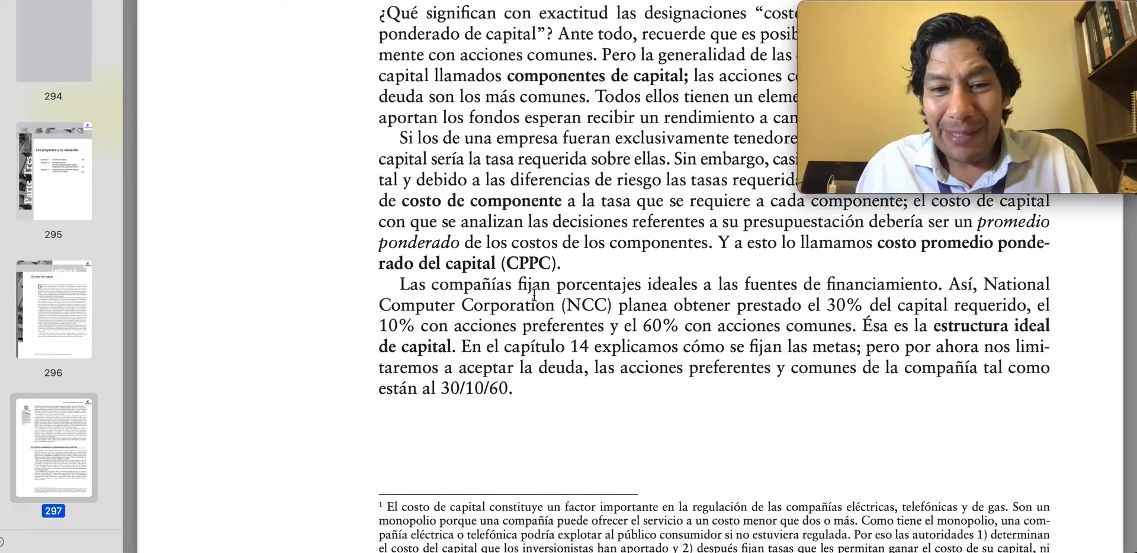
{"action": "scroll", "coordinate": [533, 294], "scroll_direction": "up", "scroll_amount": 3}
{"action": "scroll", "coordinate": [533, 294], "scroll_direction": "up", "scroll_amount": 3}
{"action": "scroll", "coordinate": [533, 294], "scroll_direction": "down", "scroll_amount": 12}
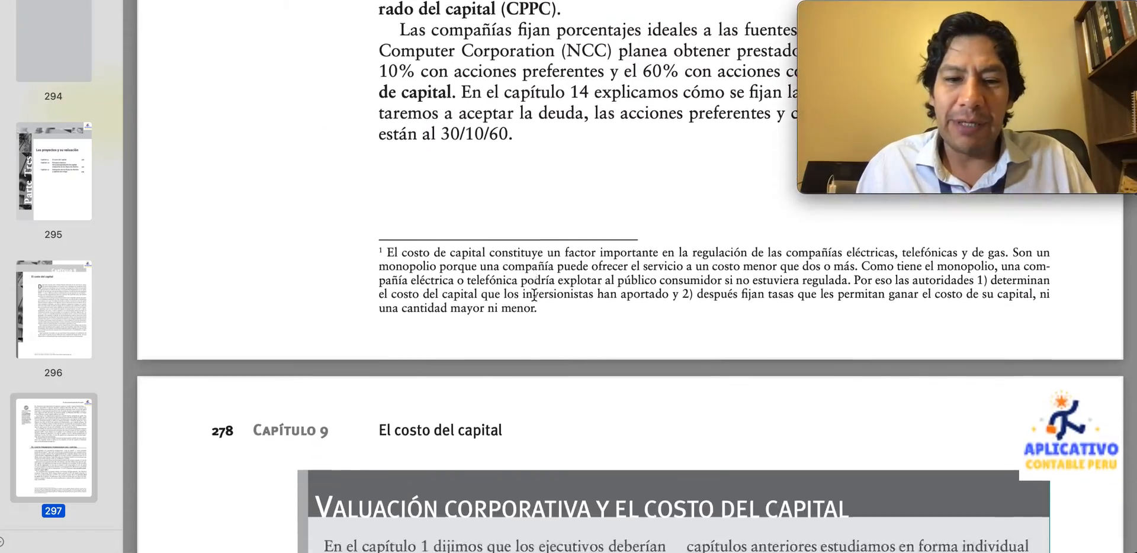
{"action": "scroll", "coordinate": [534, 295], "scroll_direction": "down", "scroll_amount": 10}
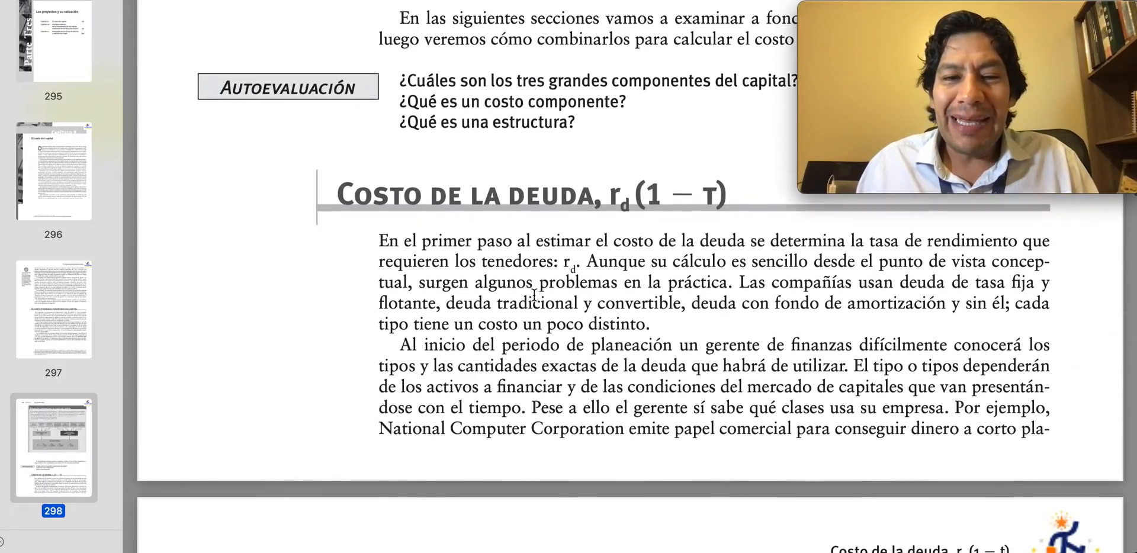
Step: Switch back to the Excel workbook and enter the label "Costo de la deuda" in B14
{"action": "key", "text": "super+Tab"}
{"action": "left_click", "coordinate": [91, 272]}
{"action": "type", "text": "Cos"}
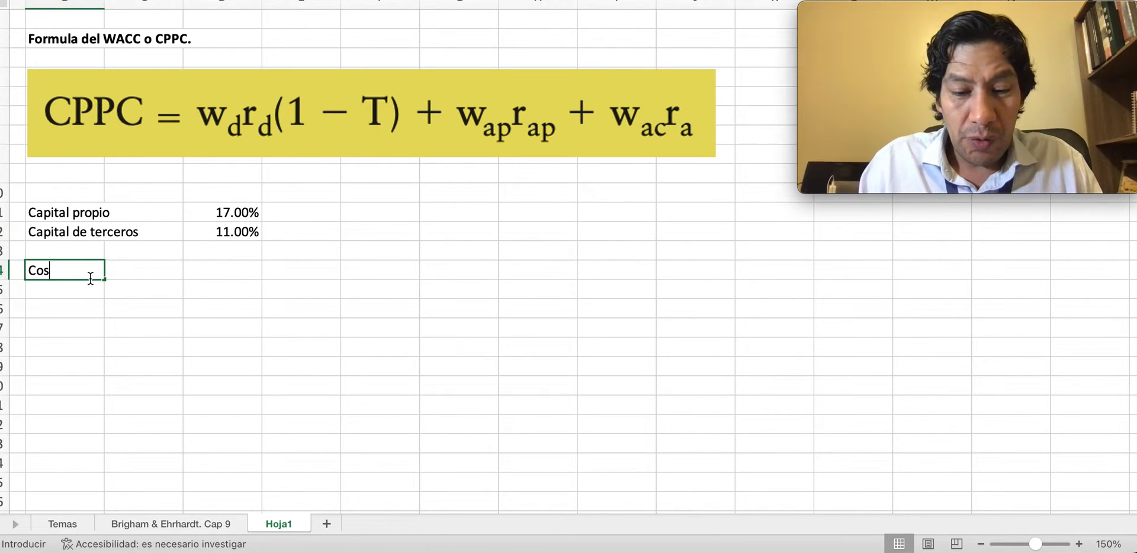
{"action": "type", "text": "to de la "}
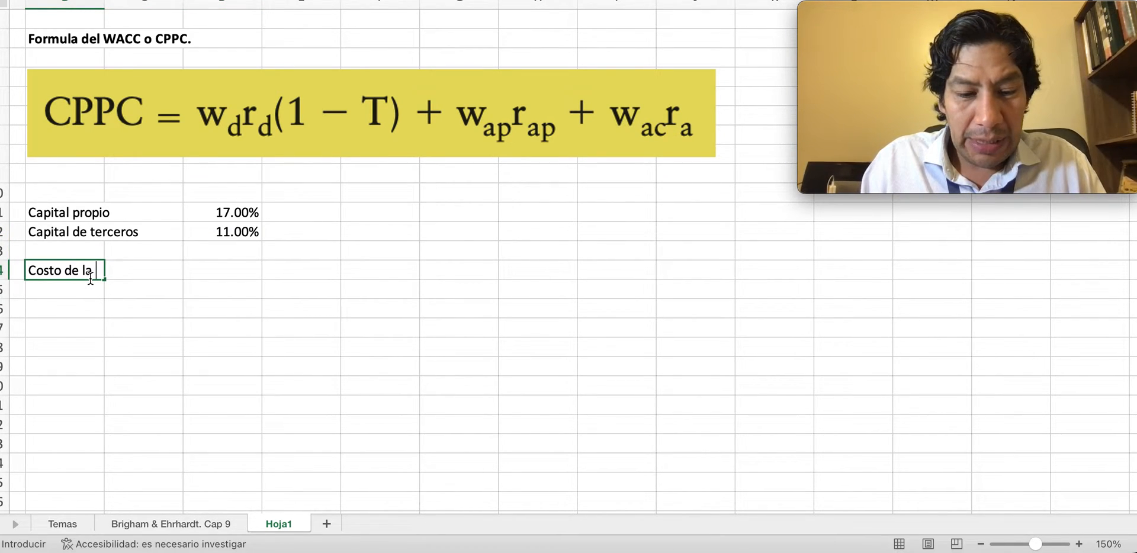
{"action": "type", "text": "deuda"}
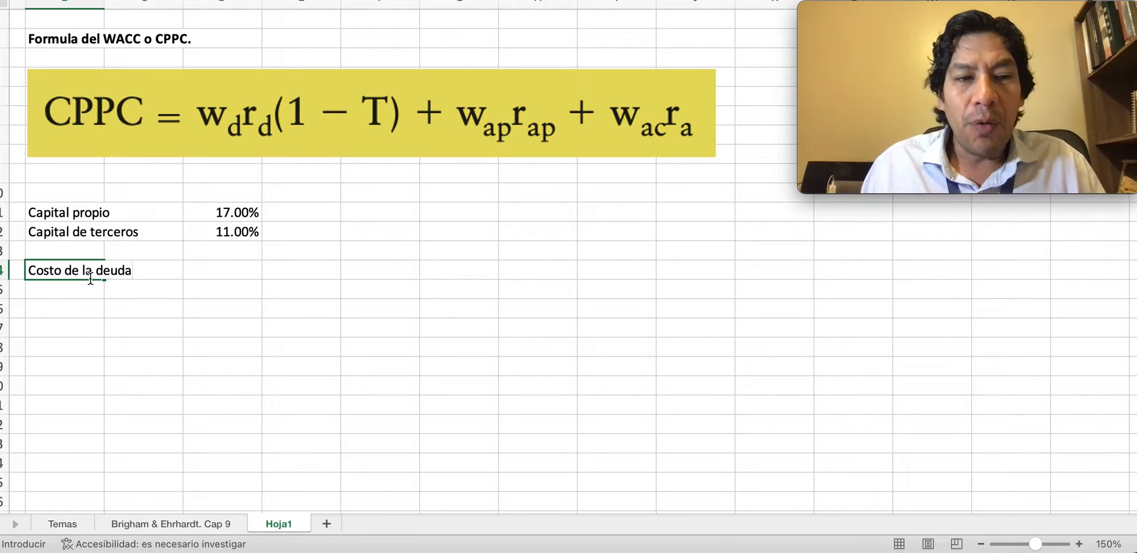
{"action": "key", "text": "Up"}
Step: Enter 6.00% in D14 as the cost of debt
{"action": "key", "text": "Right"}
{"action": "key", "text": "Down"}
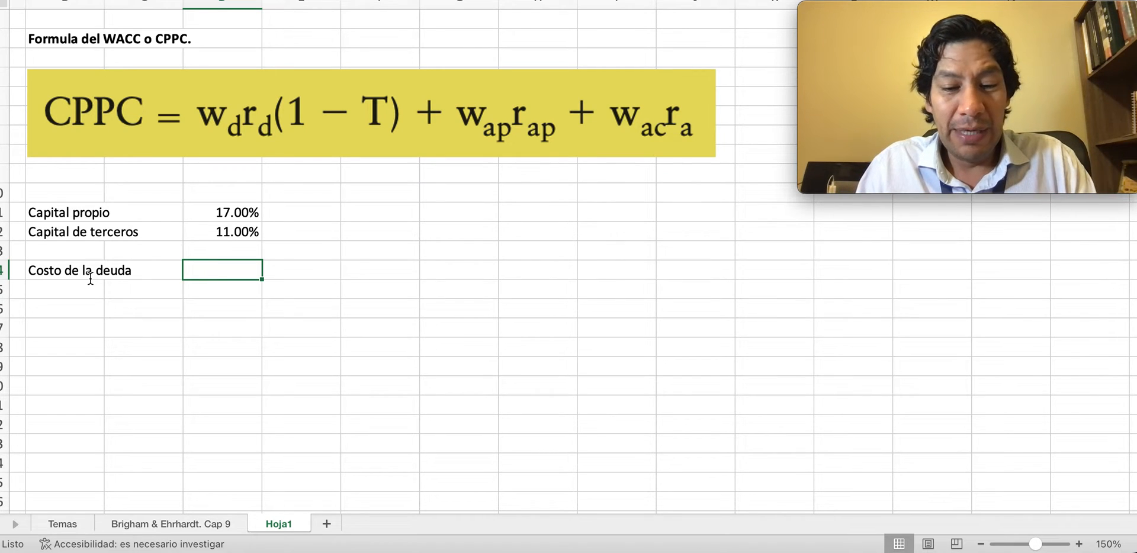
{"action": "type", "text": "6.0"}
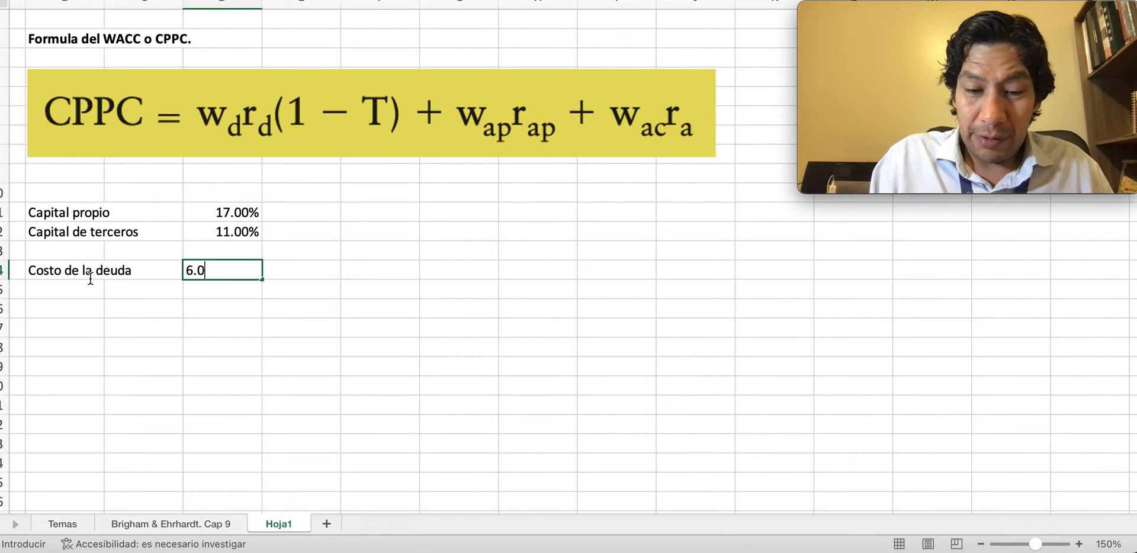
{"action": "type", "text": "0%"}
{"action": "key", "text": "Return"}
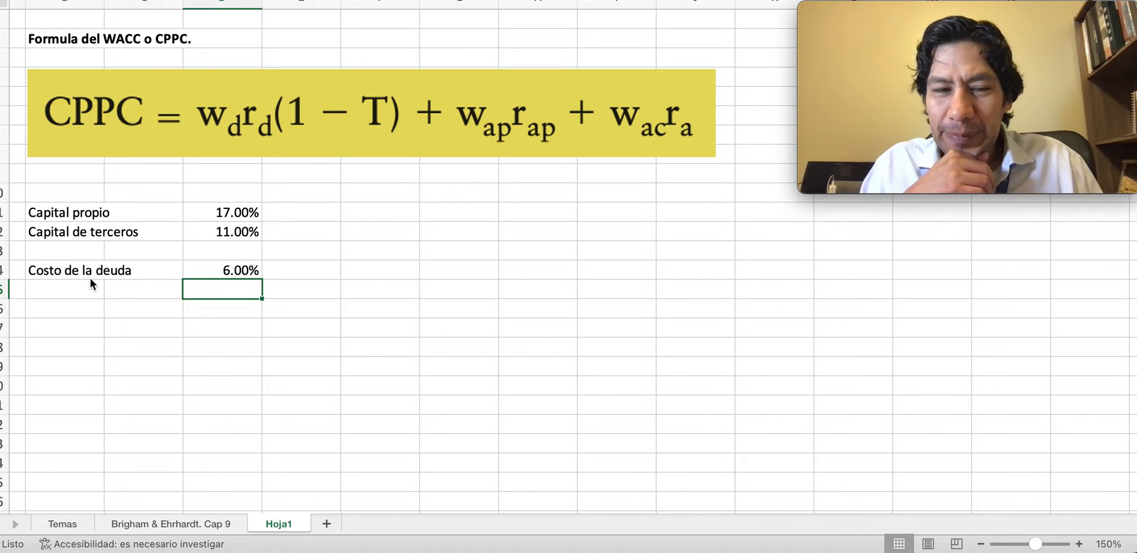
{"action": "key", "text": "Right"}
{"action": "key", "text": "Right"}
{"action": "key", "text": "Right"}
{"action": "key", "text": "Up"}
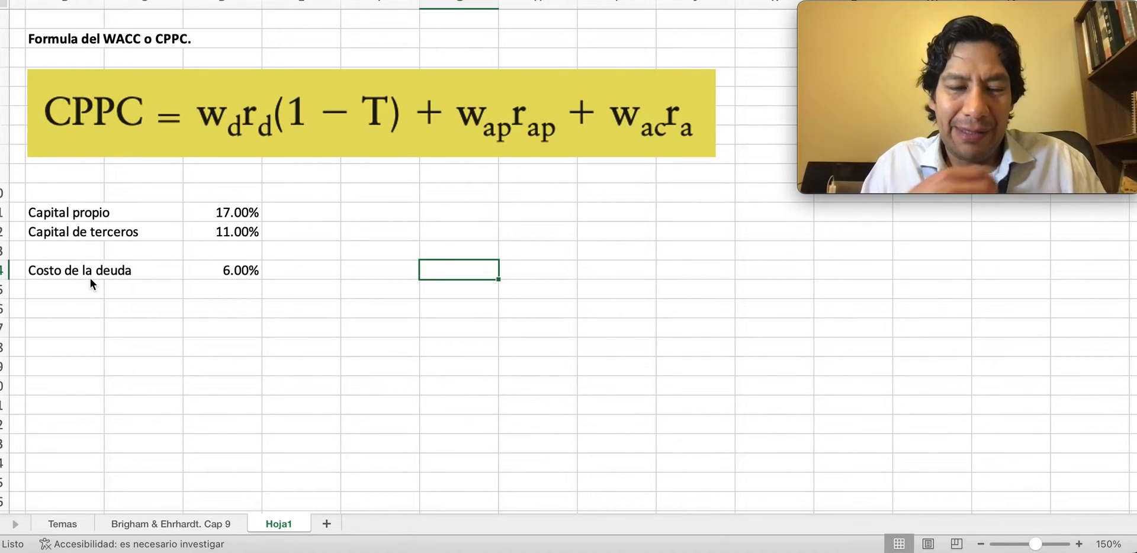
{"action": "key", "text": "Left"}
{"action": "key", "text": "Left"}
{"action": "key", "text": "Left"}
{"action": "key", "text": "Right"}
{"action": "key", "text": "Right"}
{"action": "key", "text": "Right"}
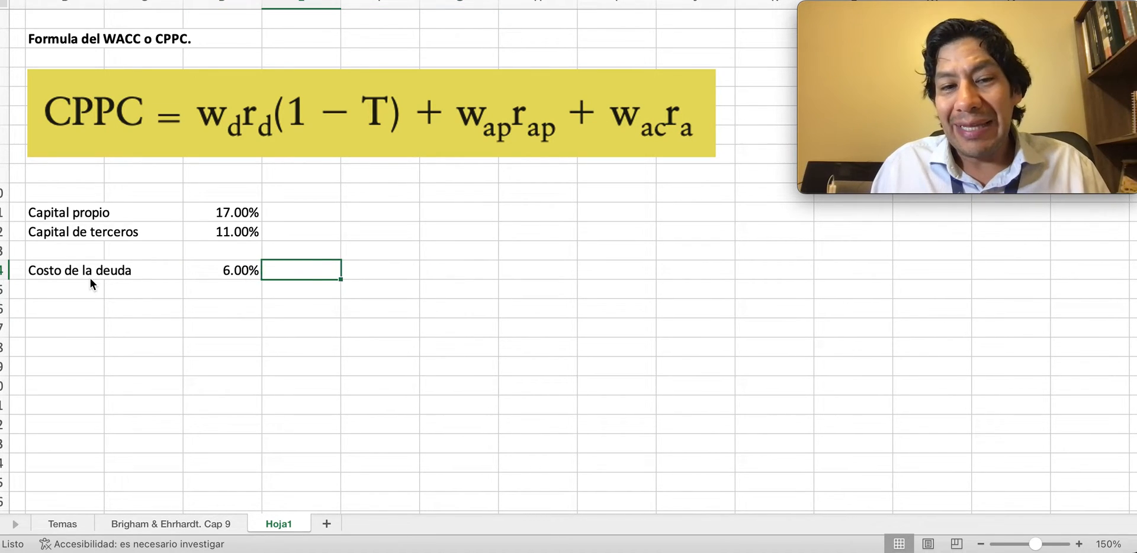
Step: Add the label "IR" in B15 with a tax rate of 30% in D15
{"action": "key", "text": "Down"}
{"action": "key", "text": "Left"}
{"action": "key", "text": "Left"}
{"action": "key", "text": "Left"}
{"action": "key", "text": "Left"}
{"action": "key", "text": "Left"}
{"action": "type", "text": "IR"}
{"action": "key", "text": "Right"}
{"action": "key", "text": "Right"}
{"action": "type", "text": "30.00%"}
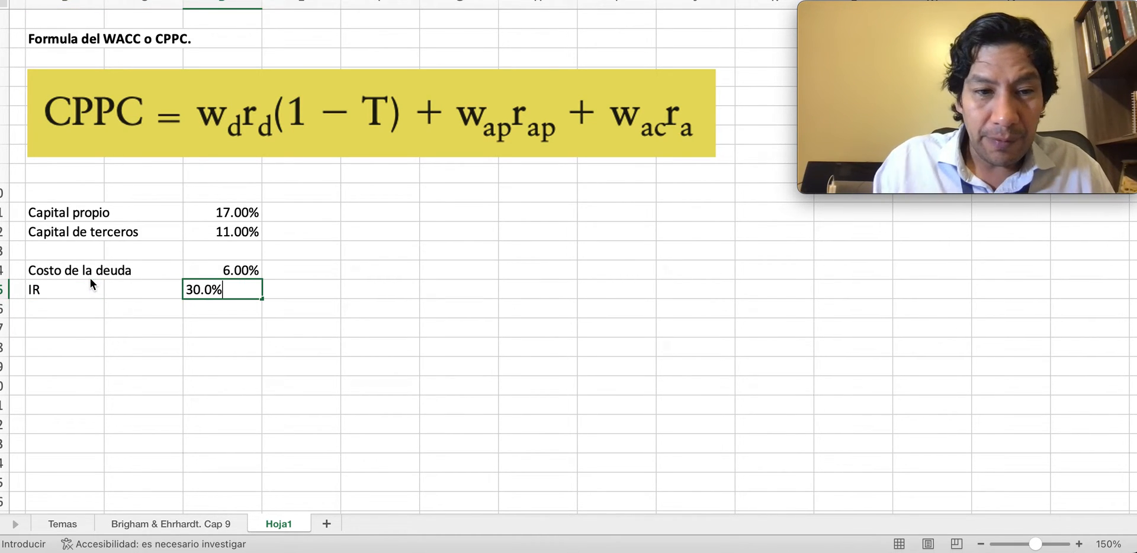
{"action": "key", "text": "Right"}
Step: Calculate the after-tax cost of debt in G14 with the formula =D14*(1-D15)
{"action": "key", "text": "Right"}
{"action": "key", "text": "Right"}
{"action": "key", "text": "Up"}
{"action": "type", "text": "="}
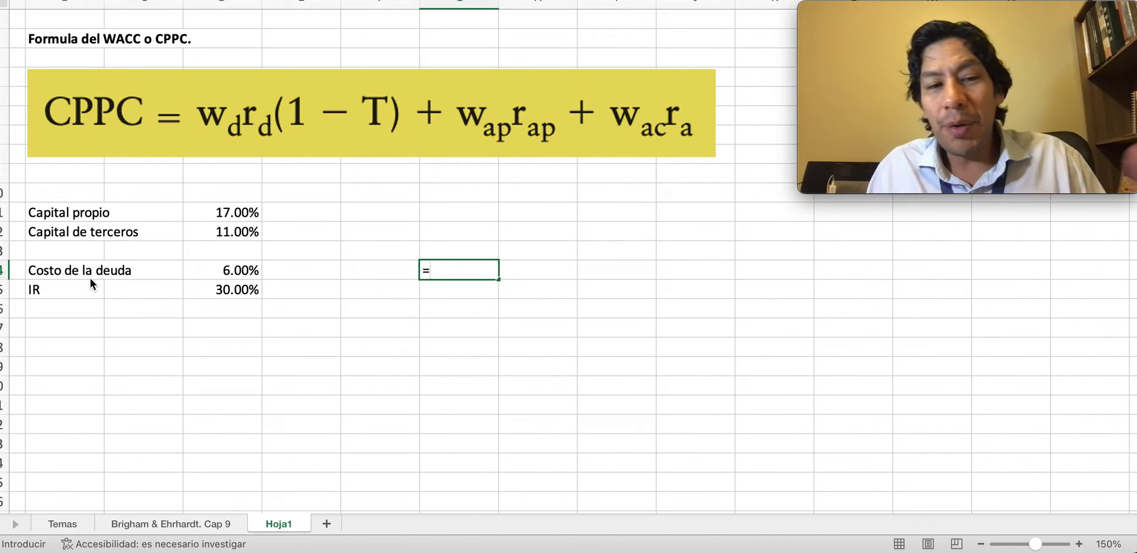
{"action": "key", "text": "Left"}
{"action": "key", "text": "Left"}
{"action": "type", "text": "*("}
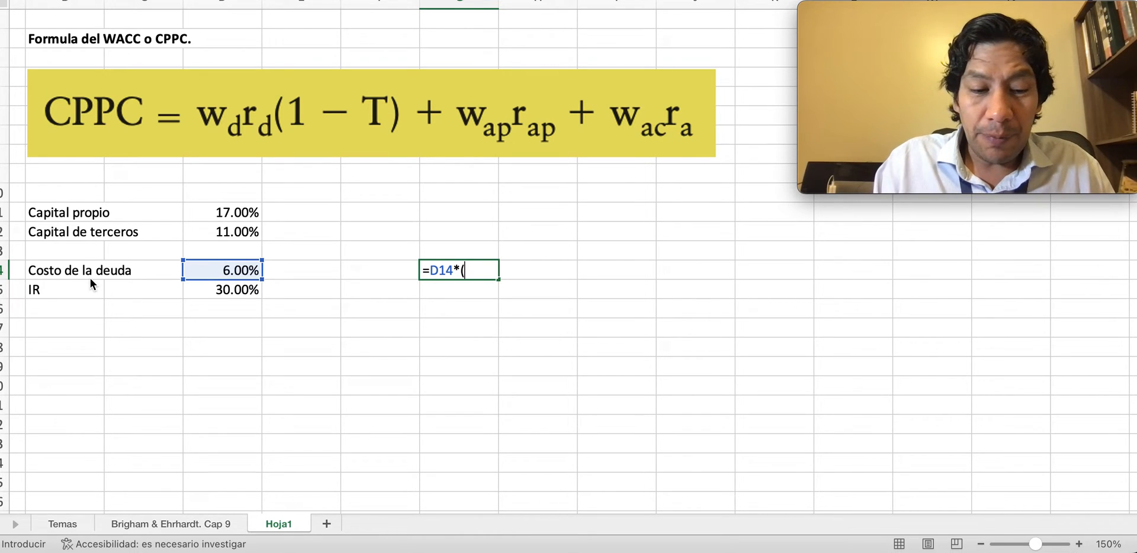
{"action": "type", "text": "1-"}
{"action": "key", "text": "Left"}
{"action": "key", "text": "Down"}
{"action": "key", "text": "Left"}
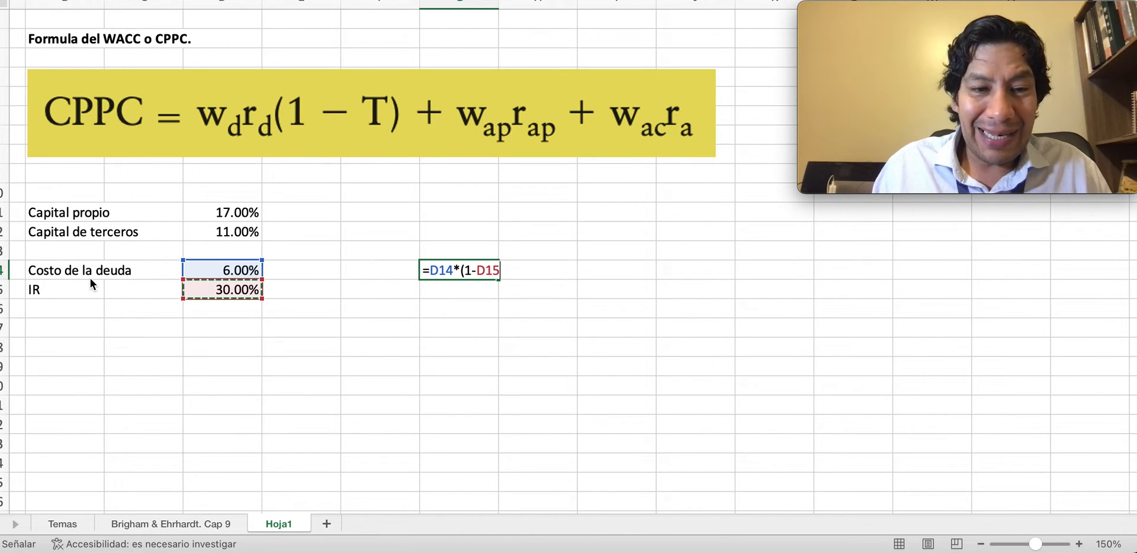
{"action": "type", "text": ")"}
{"action": "key", "text": "Return"}
Step: Calculate the tax saving on the debt in I14 with the formula =D14-G14
{"action": "key", "text": "Up"}
{"action": "key", "text": "Right"}
{"action": "key", "text": "Right"}
{"action": "type", "text": "="}
{"action": "key", "text": "Left"}
{"action": "key", "text": "Left"}
{"action": "key", "text": "Left"}
{"action": "key", "text": "Left"}
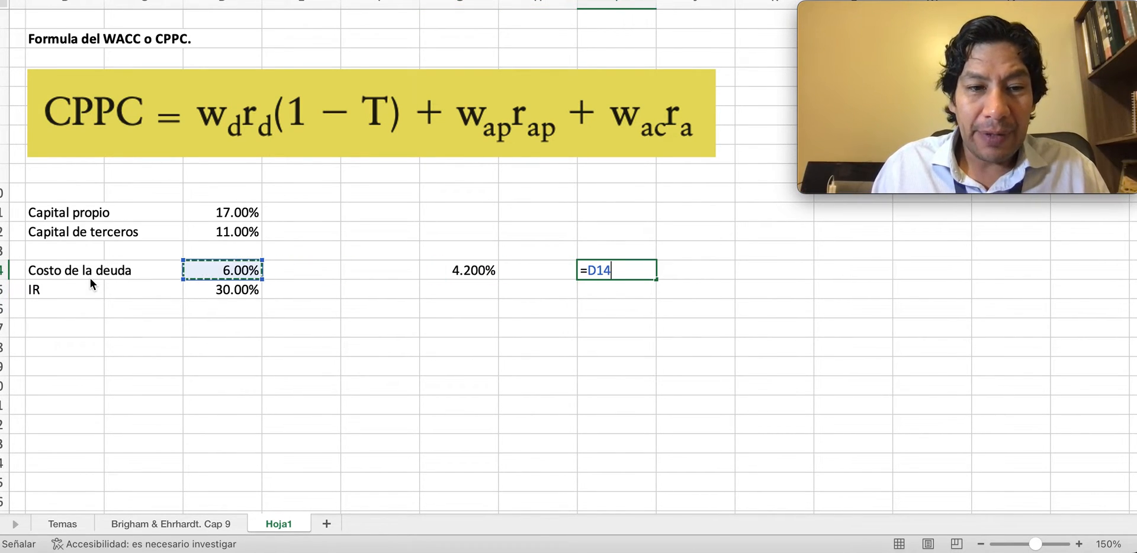
{"action": "type", "text": "-"}
{"action": "key", "text": "Left"}
{"action": "key", "text": "Left"}
{"action": "key", "text": "Return"}
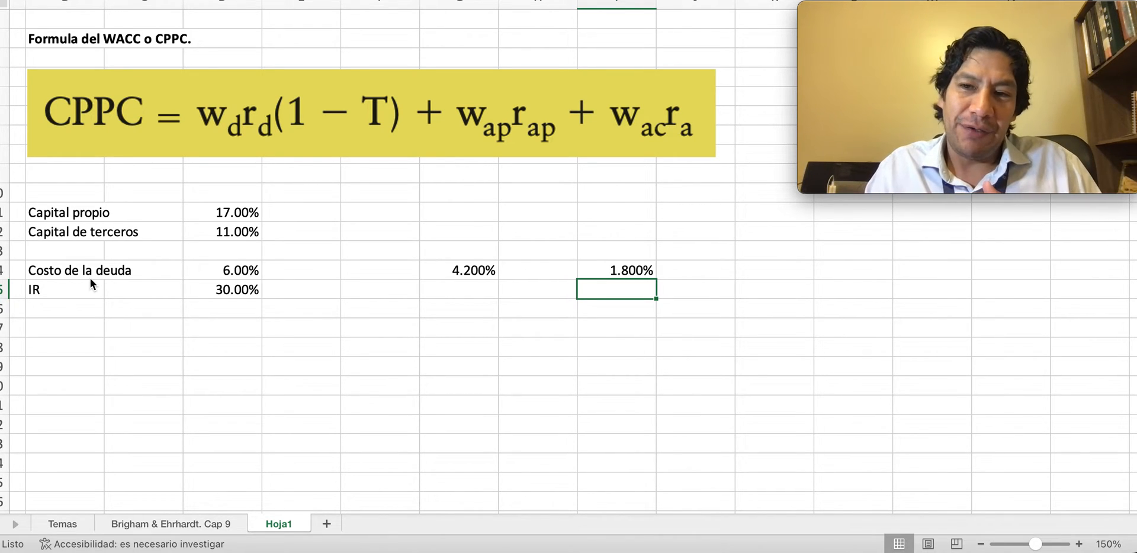
{"action": "key", "text": "Left"}
{"action": "key", "text": "Left"}
{"action": "key", "text": "Up"}
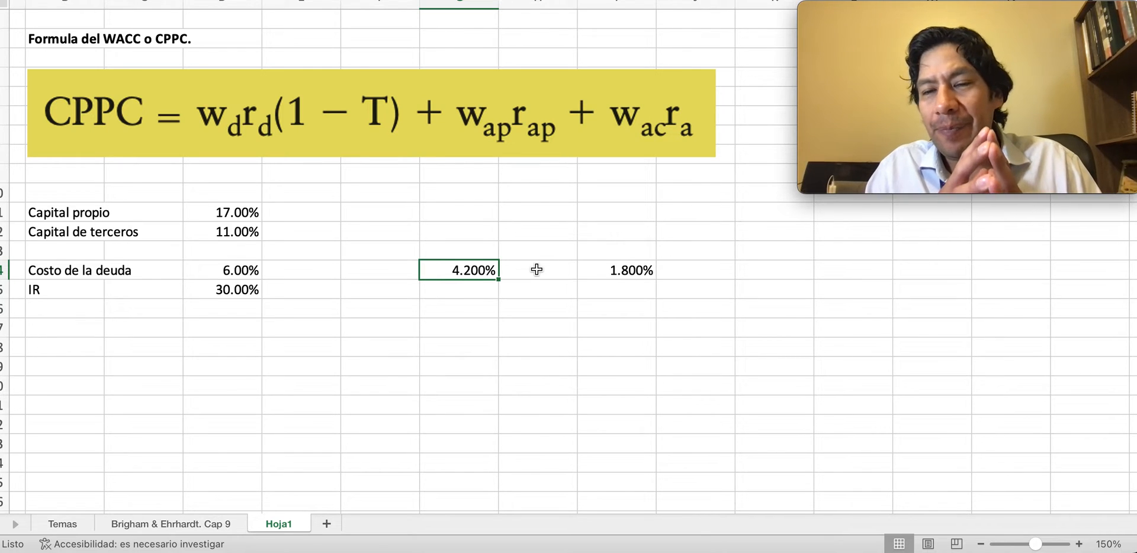
Step: Enter the label "Costos de flotación" in B17
{"action": "left_click", "coordinate": [78, 325]}
{"action": "type", "text": "Cost"}
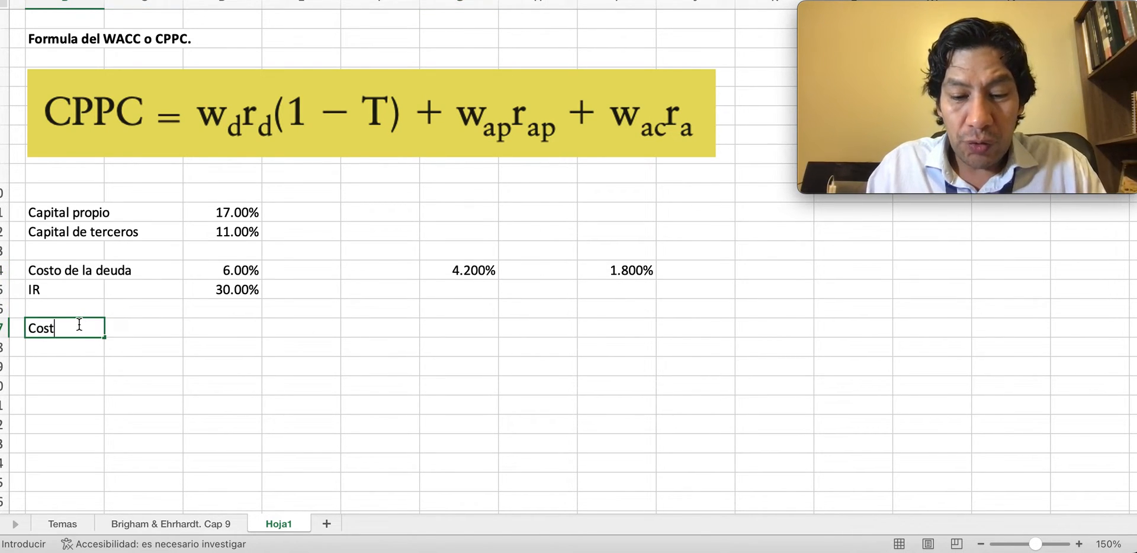
{"action": "type", "text": "os de flotación"}
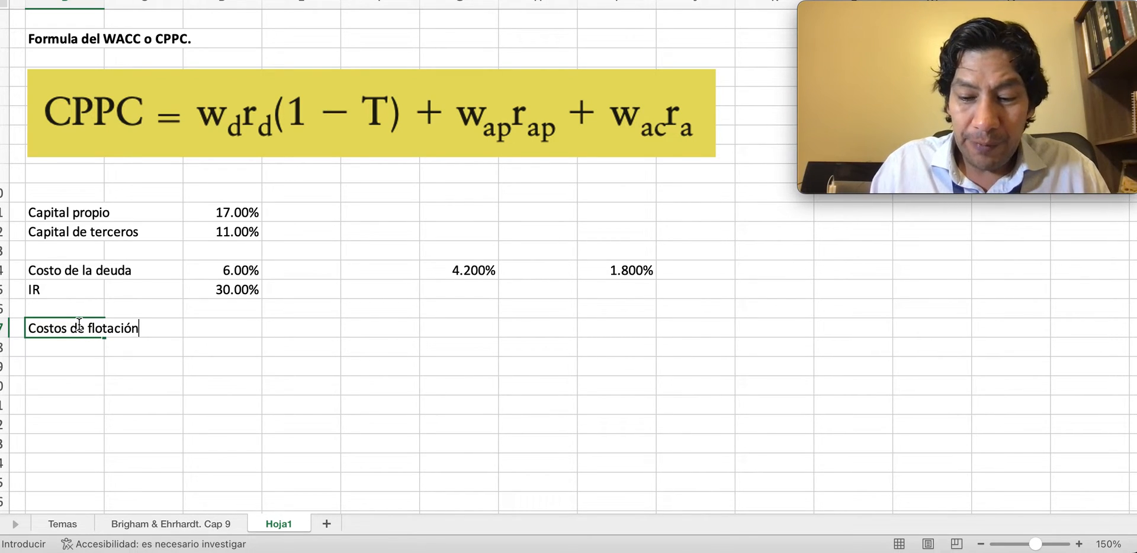
{"action": "key", "text": "Return"}
{"action": "key", "text": "Up"}
{"action": "key", "text": "Right"}
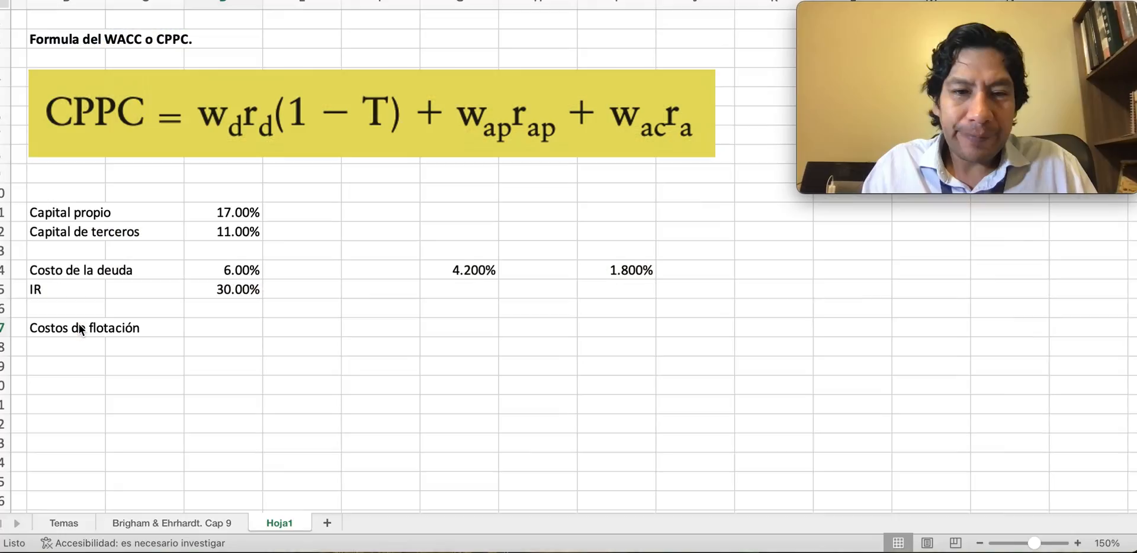
Step: Switch to the PDF textbook and review the after-tax cost of debt, flotation costs and the start of the preferred stock section
{"action": "key", "text": "super+Tab"}
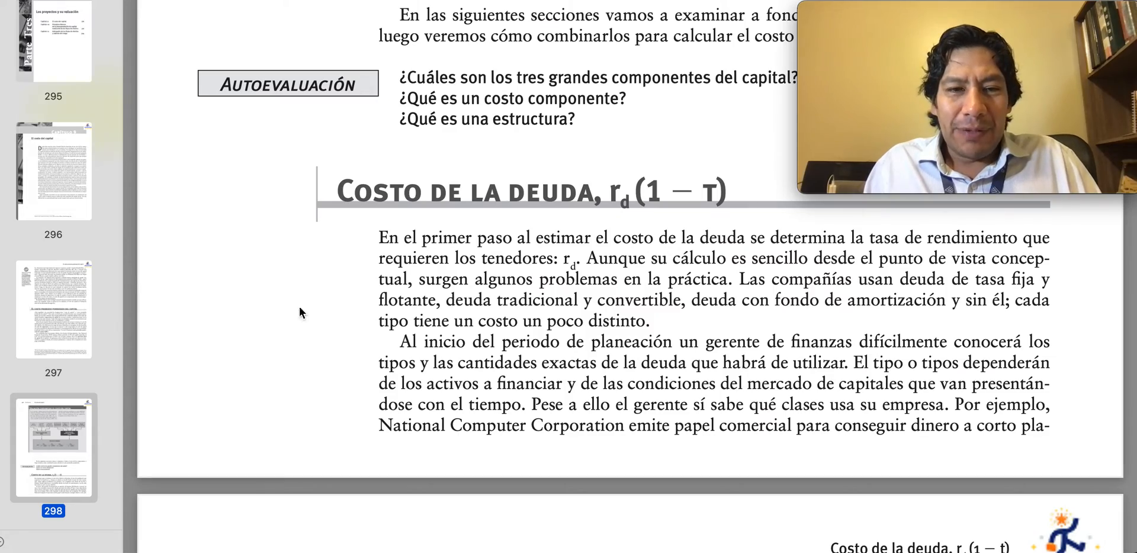
{"action": "scroll", "coordinate": [308, 300], "scroll_direction": "down", "scroll_amount": 15}
{"action": "scroll", "coordinate": [308, 300], "scroll_direction": "down", "scroll_amount": 8}
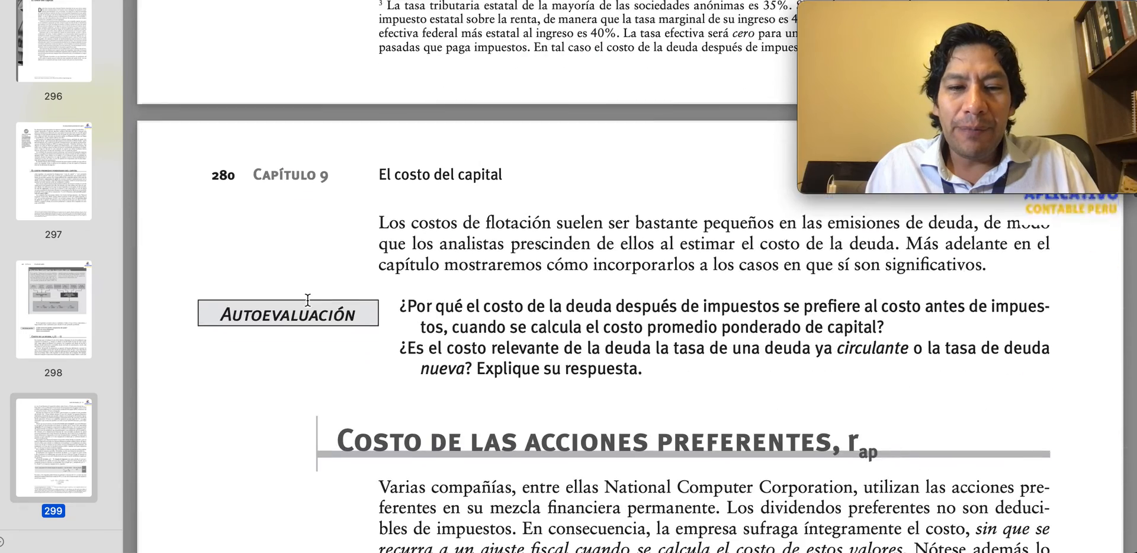
{"action": "scroll", "coordinate": [307, 300], "scroll_direction": "up", "scroll_amount": 10}
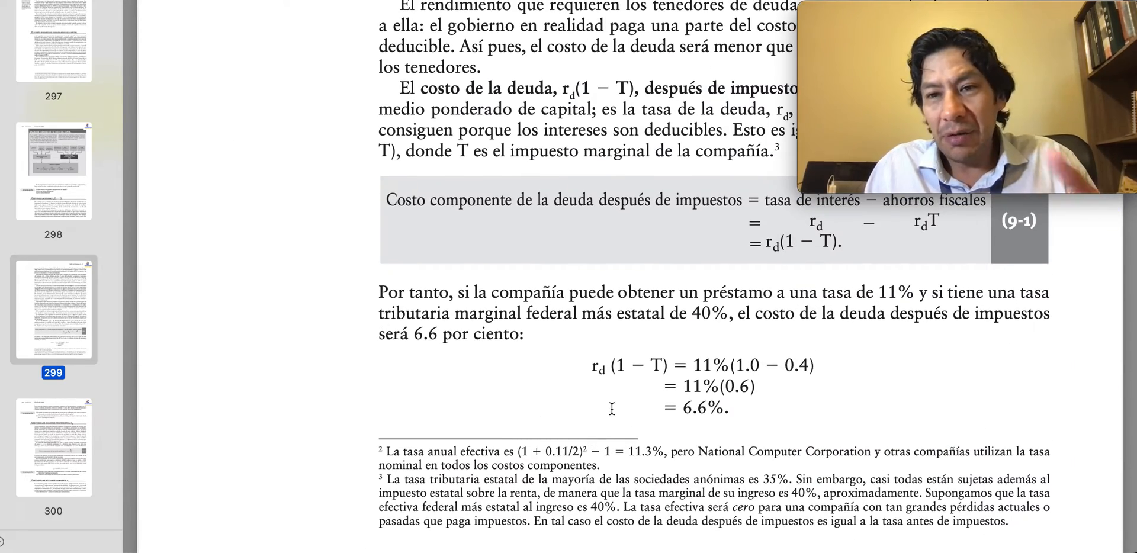
{"action": "scroll", "coordinate": [612, 409], "scroll_direction": "down", "scroll_amount": 10}
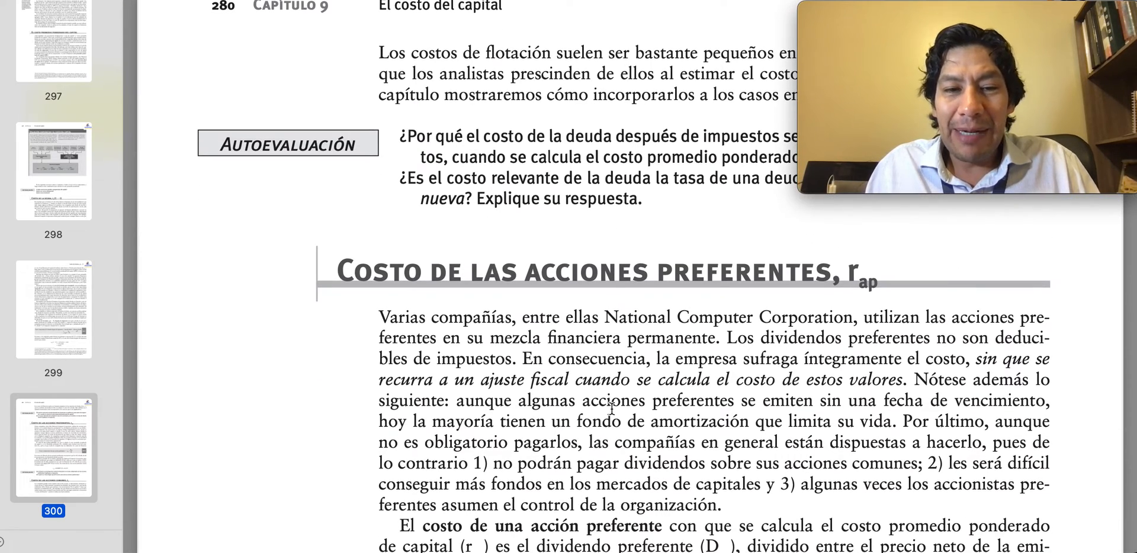
Step: Switch back to the Excel workbook and enter the label "Costo d las acciones preferentes" in B19
{"action": "key", "text": "super+Tab"}
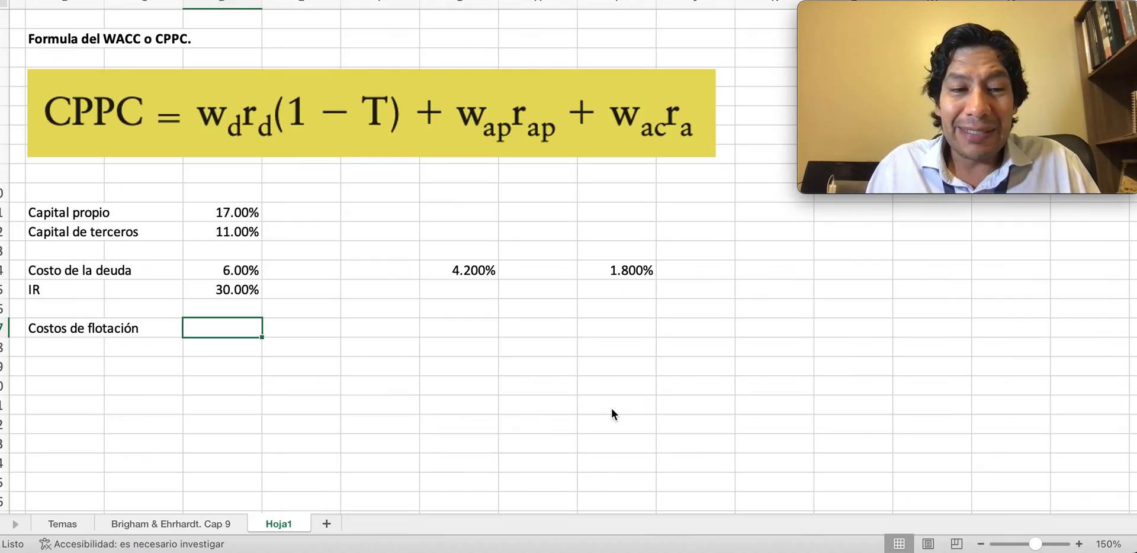
{"action": "key", "text": "Down"}
{"action": "key", "text": "Left"}
{"action": "key", "text": "Left"}
{"action": "key", "text": "Down"}
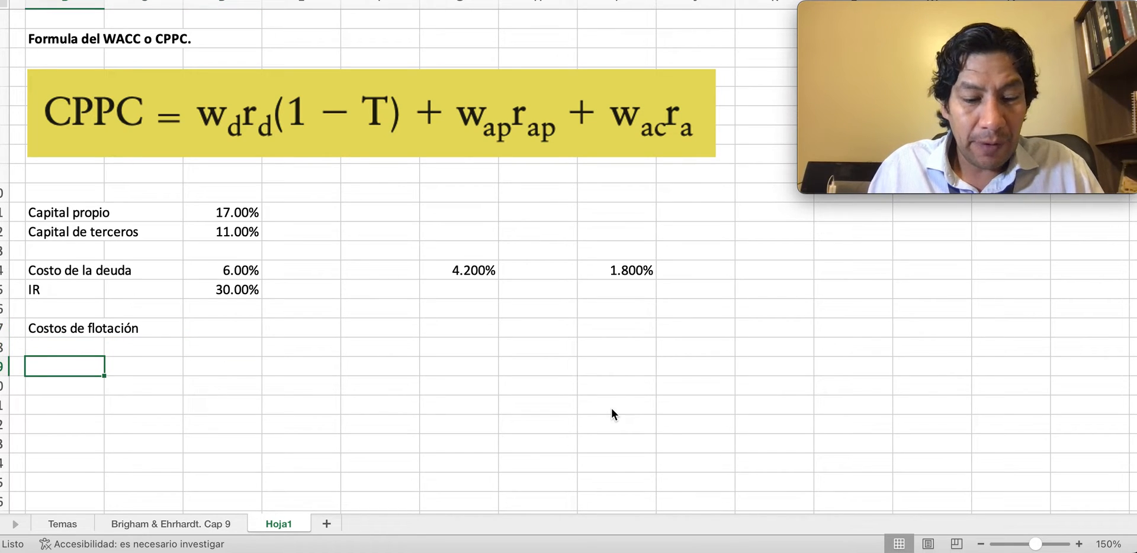
{"action": "type", "text": "Costo d las acciones preferentes"}
{"action": "key", "text": "Return"}
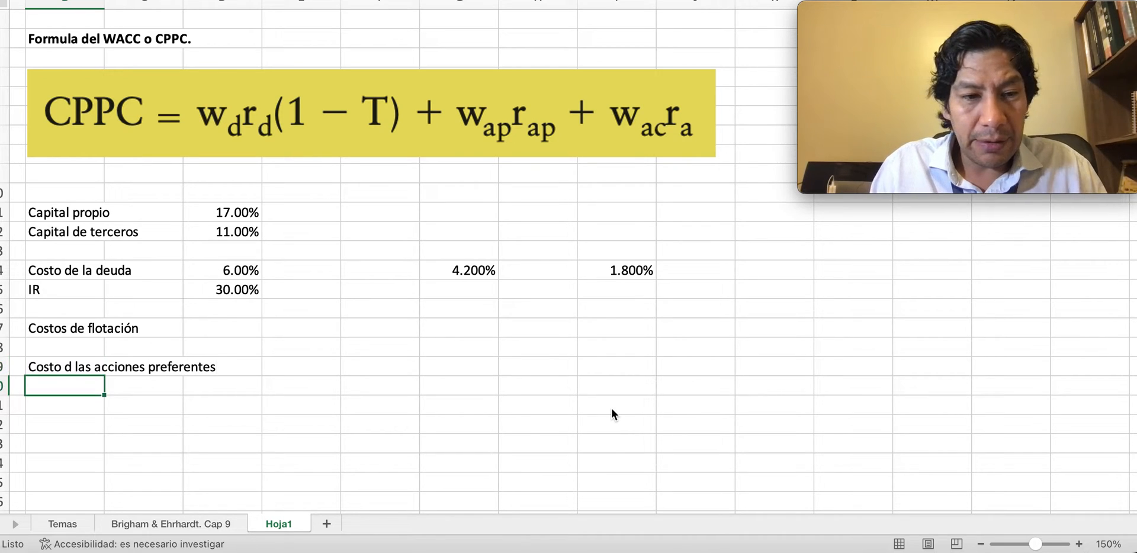
Step: Enter the label "VN" for the nominal value in G19
{"action": "key", "text": "Up"}
{"action": "key", "text": "Right"}
{"action": "key", "text": "Right"}
{"action": "key", "text": "Right"}
{"action": "key", "text": "Right"}
{"action": "key", "text": "Right"}
{"action": "key", "text": "Right"}
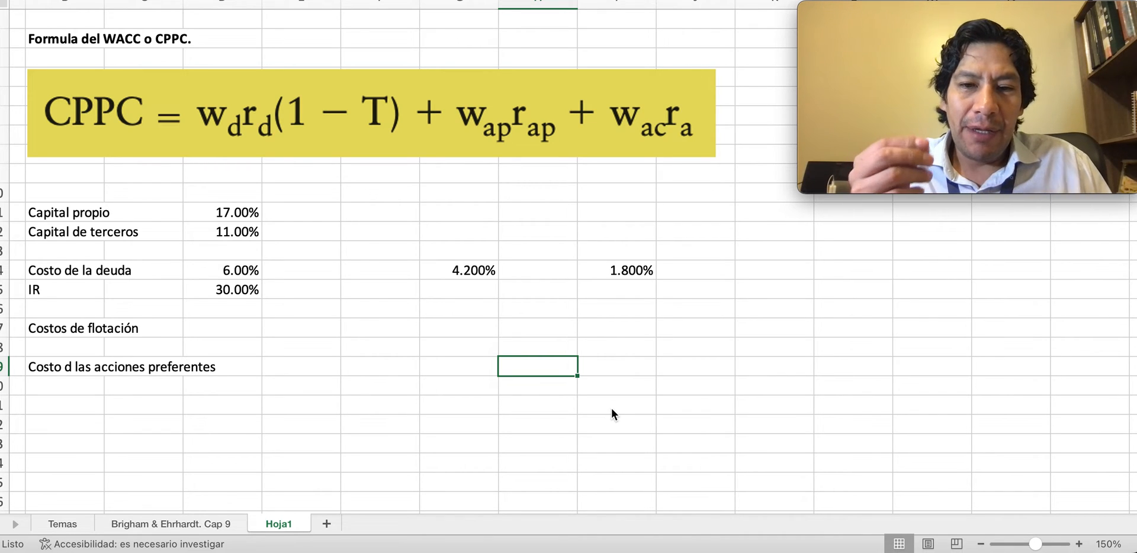
{"action": "key", "text": "Left"}
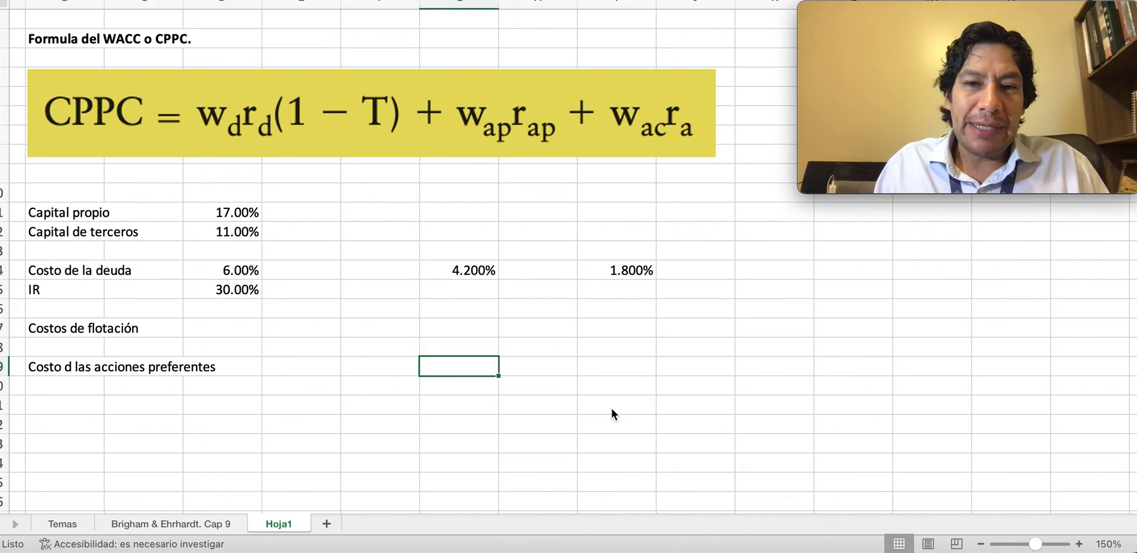
{"action": "type", "text": "VN"}
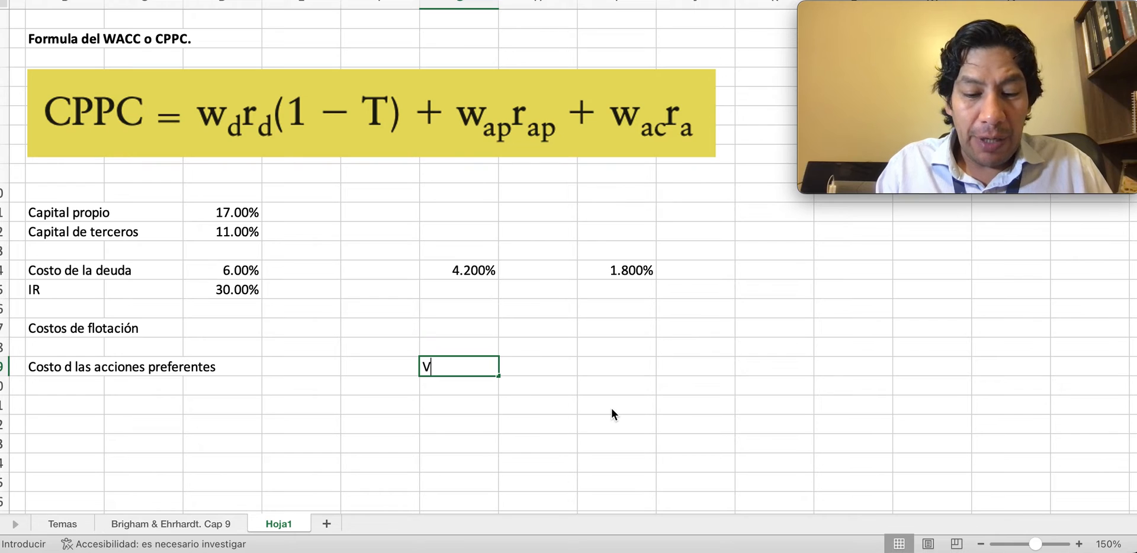
Step: Enter 1000 in I19 as the nominal value, formatted with a thousands separator and two decimals
{"action": "key", "text": "Right"}
{"action": "key", "text": "Right"}
{"action": "type", "text": "1000"}
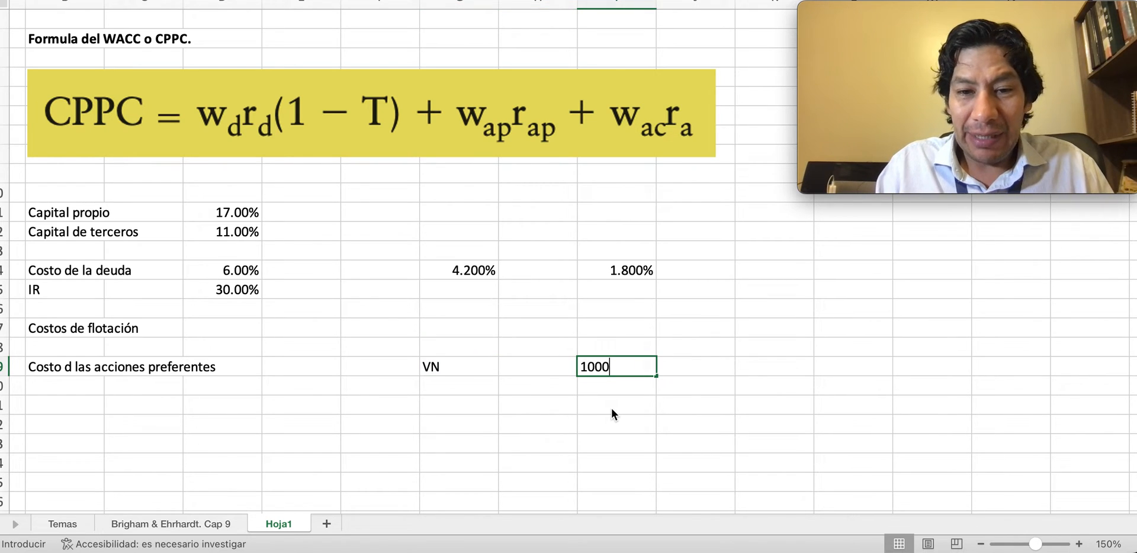
{"action": "key", "text": "Return"}
{"action": "key", "text": "Up"}
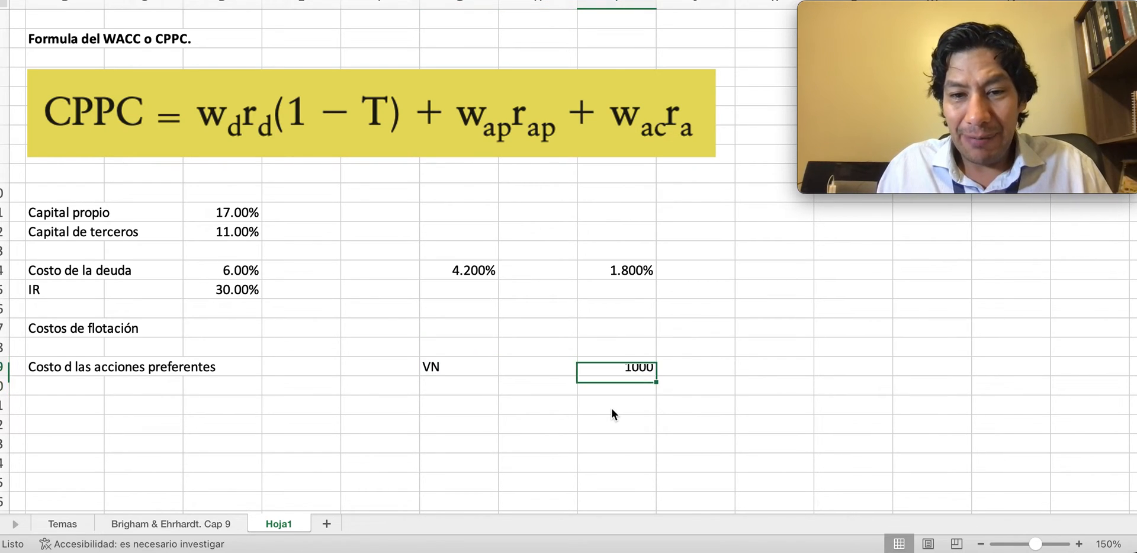
{"action": "key", "text": "ctrl+shift+1"}
{"action": "key", "text": "Return"}
Step: Add the label "Dividendo" in G20 with the value 90 in I20, formatted with two decimals
{"action": "key", "text": "Left"}
{"action": "key", "text": "Left"}
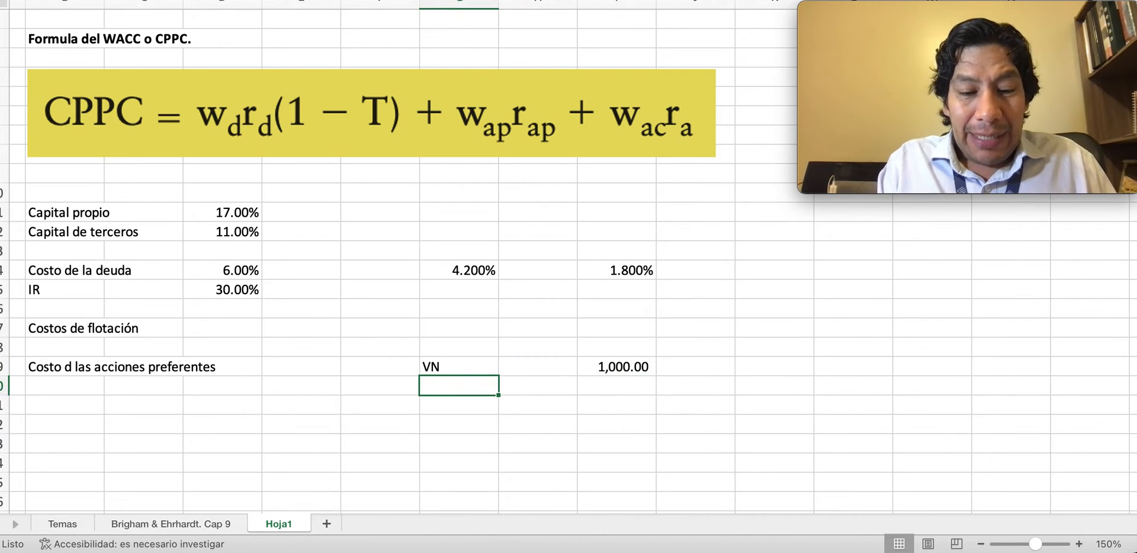
{"action": "type", "text": "Dividendo"}
{"action": "key", "text": "Right"}
{"action": "key", "text": "Right"}
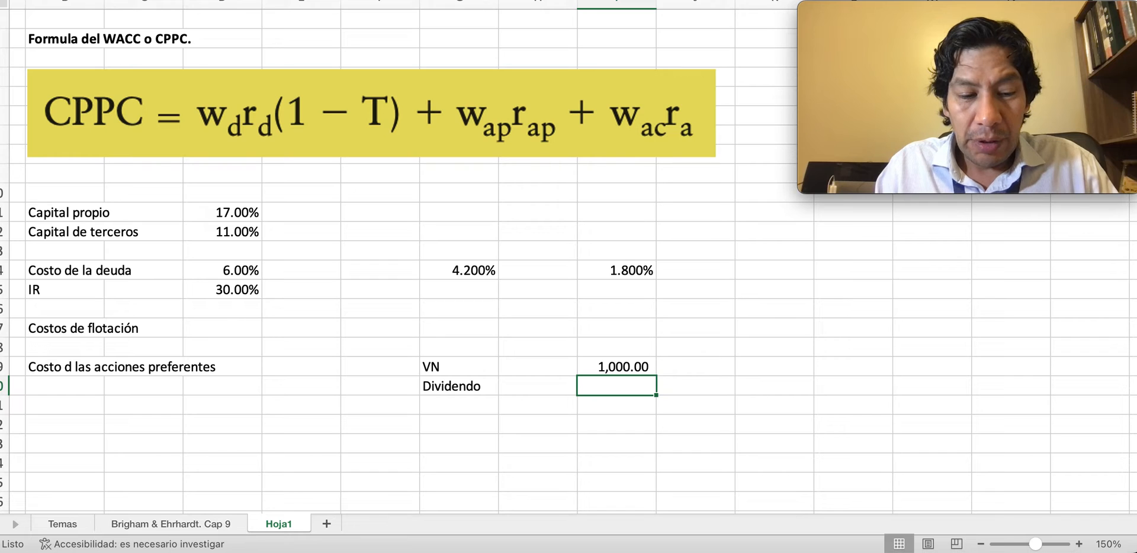
{"action": "type", "text": "90"}
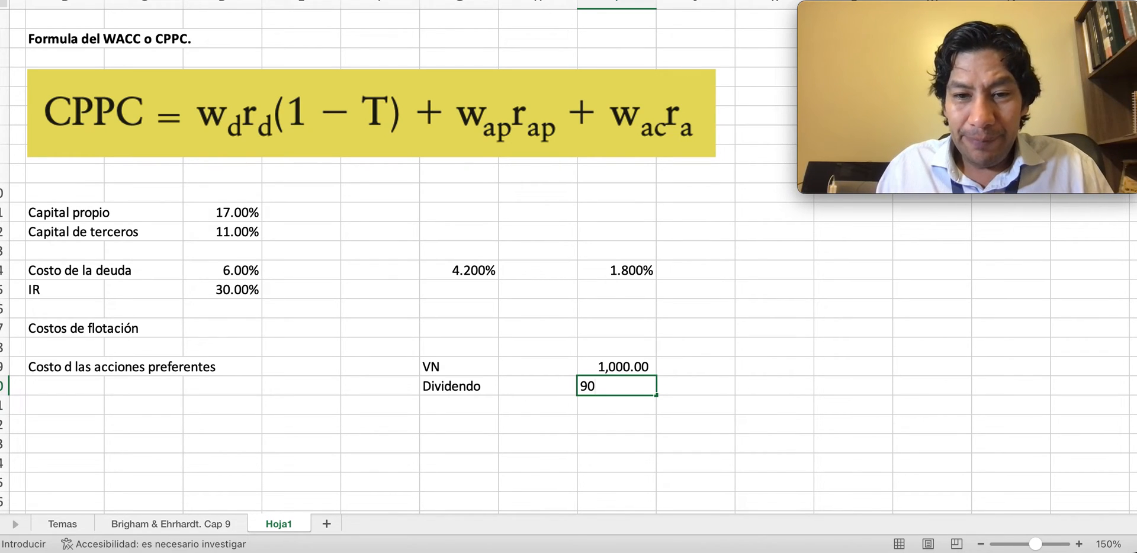
{"action": "key", "text": "Return"}
{"action": "key", "text": "Up"}
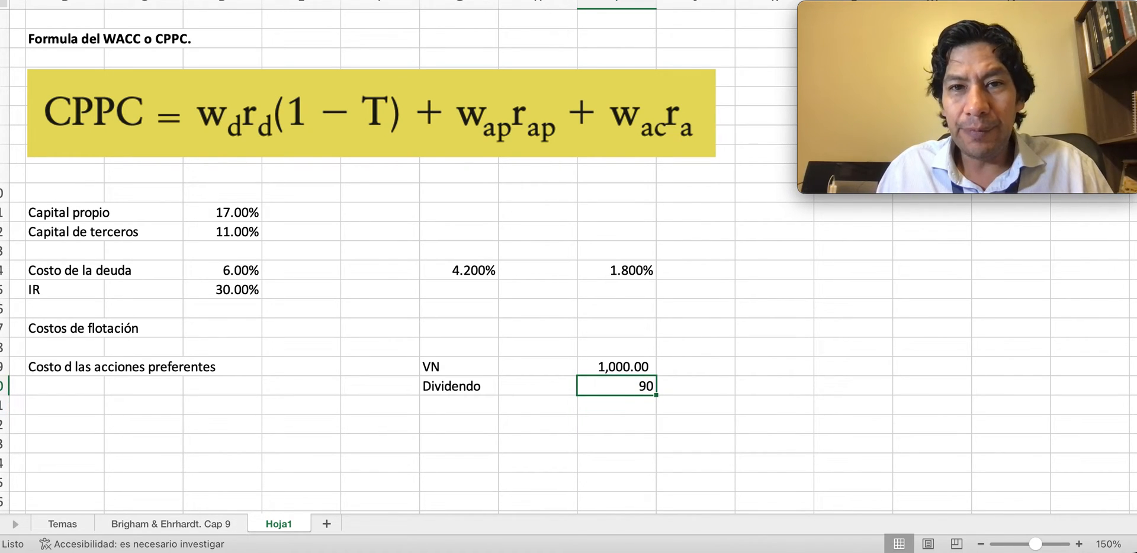
{"action": "key", "text": "ctrl+shift+1"}
{"action": "key", "text": "Down"}
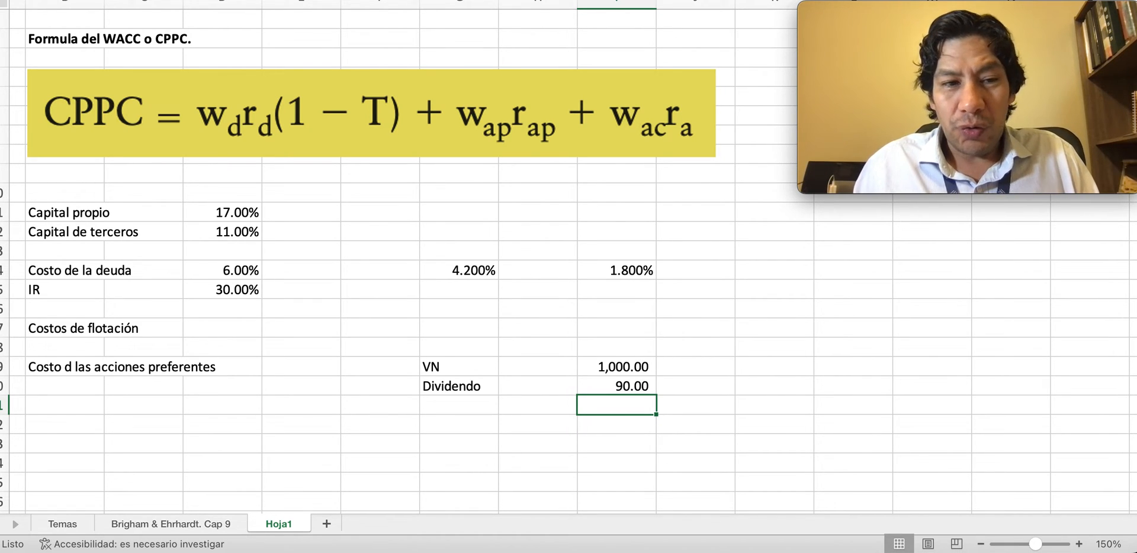
Step: Enter the label "Costo de las acciones preferentes" in E22
{"action": "key", "text": "Down"}
{"action": "key", "text": "Left"}
{"action": "key", "text": "Left"}
{"action": "key", "text": "Left"}
{"action": "key", "text": "Left"}
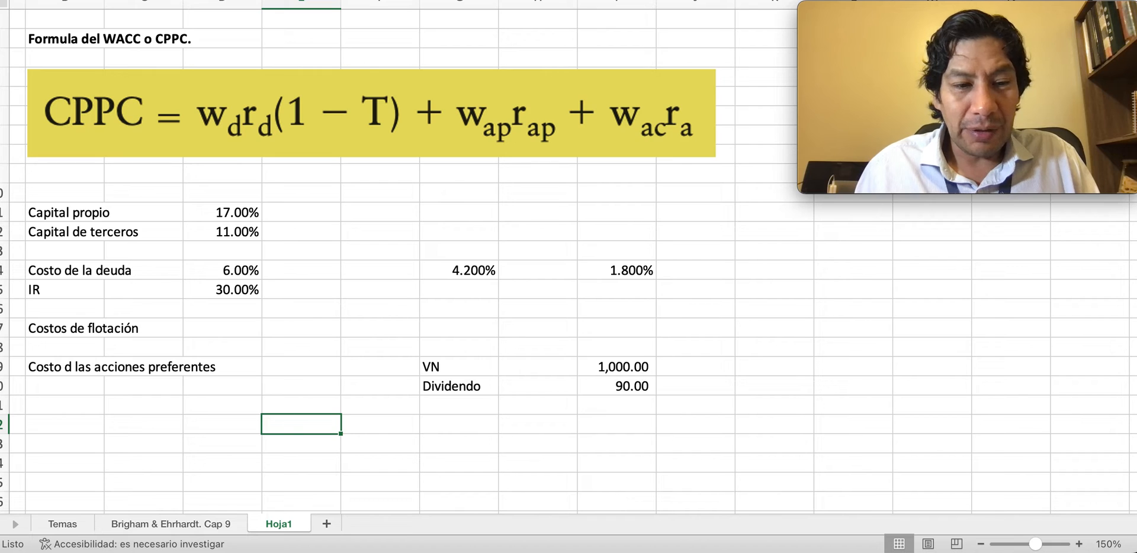
{"action": "type", "text": "Costo"}
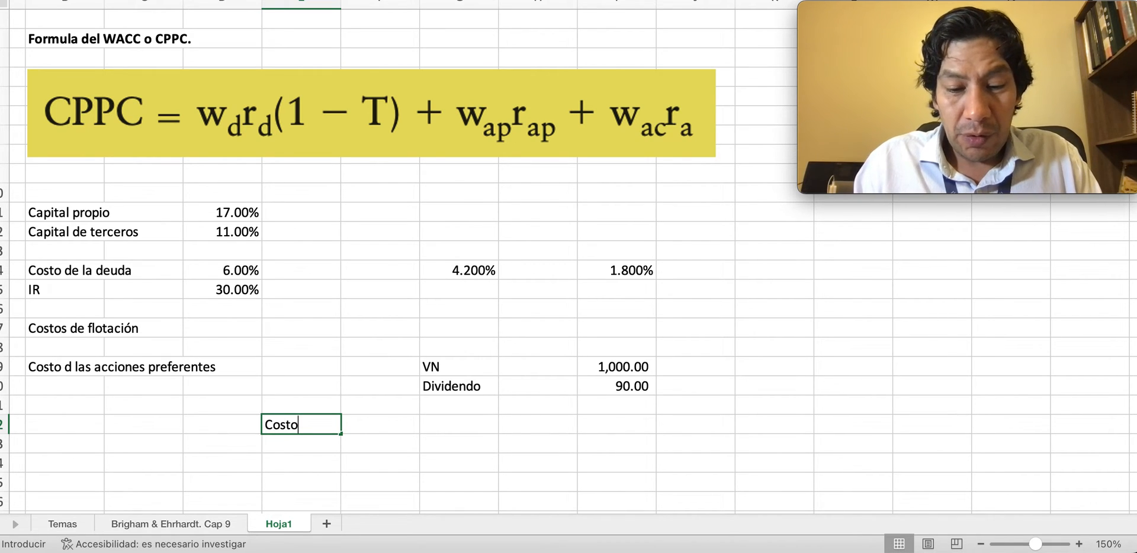
{"action": "type", "text": " de las ac"}
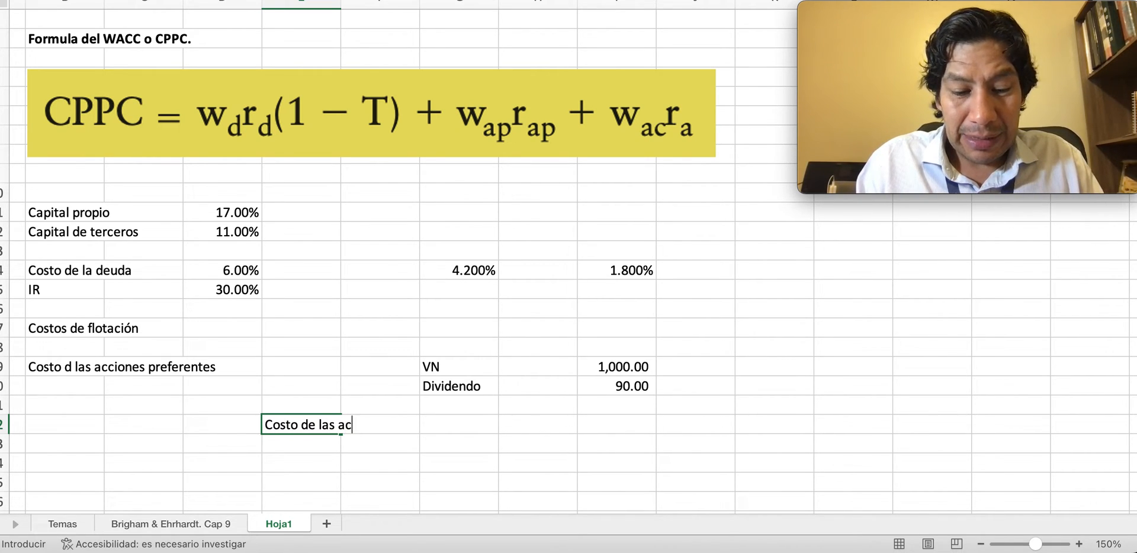
{"action": "type", "text": "ciones preferentes"}
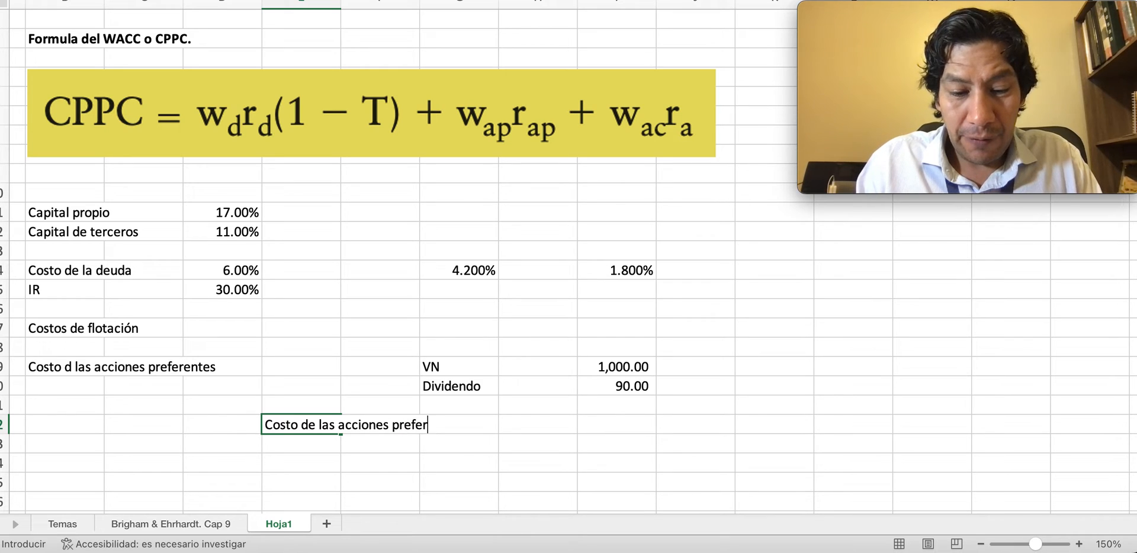
{"action": "key", "text": "Return"}
{"action": "key", "text": "Up"}
{"action": "key", "text": "Right"}
{"action": "key", "text": "Right"}
{"action": "key", "text": "Right"}
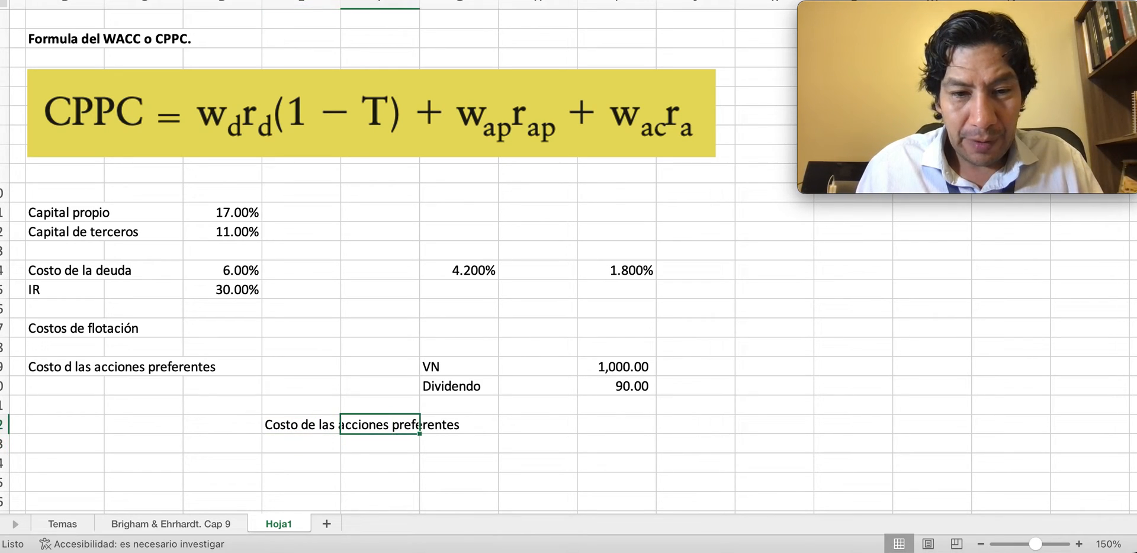
Step: Switch to the PDF textbook and review formula 9-2 for the cost of a preferred share and its worked example
{"action": "key", "text": "super+Tab"}
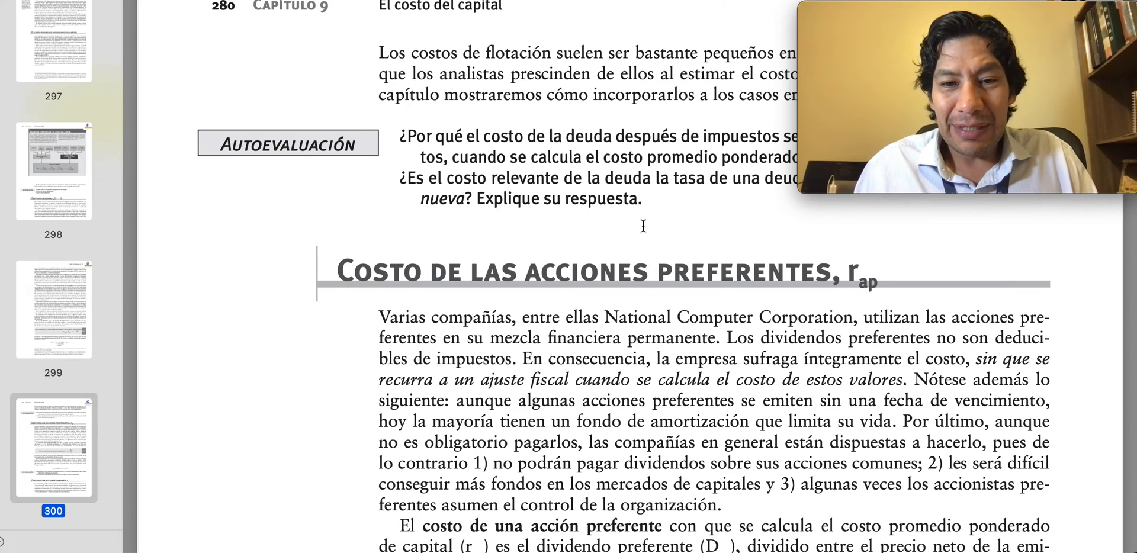
{"action": "scroll", "coordinate": [645, 286], "scroll_direction": "down", "scroll_amount": 6}
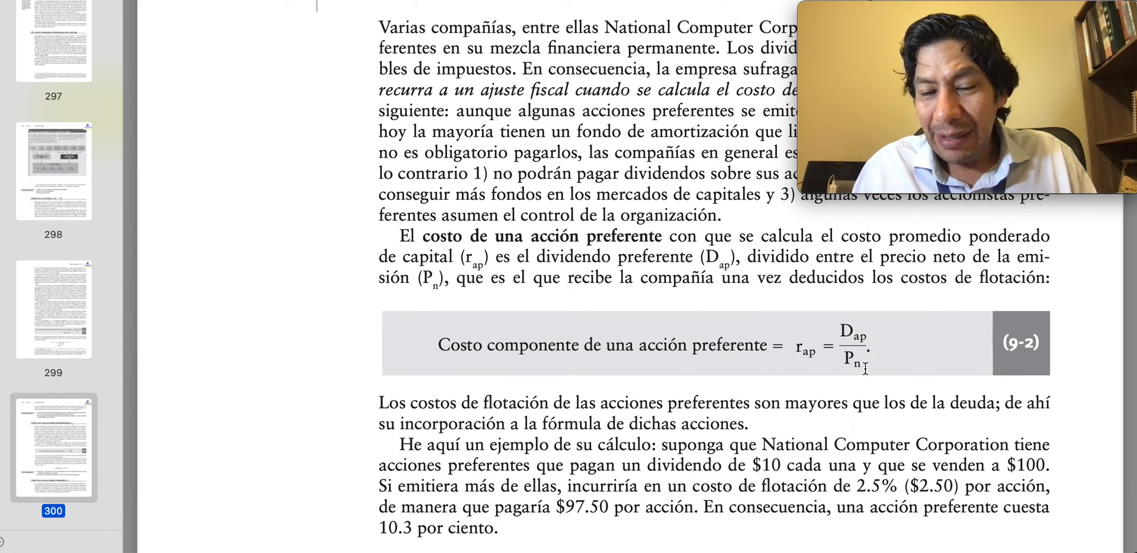
{"action": "scroll", "coordinate": [857, 374], "scroll_direction": "down", "scroll_amount": 3}
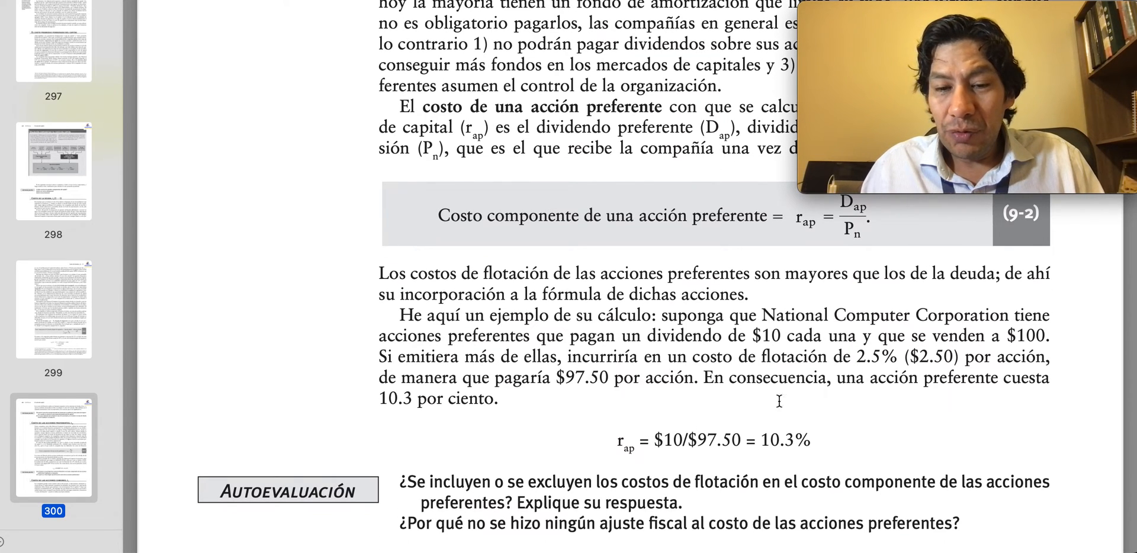
Step: Switch back to the Excel worksheet and calculate the cost of the preferred shares in I22 with =I20/I19
{"action": "key", "text": "super+Tab"}
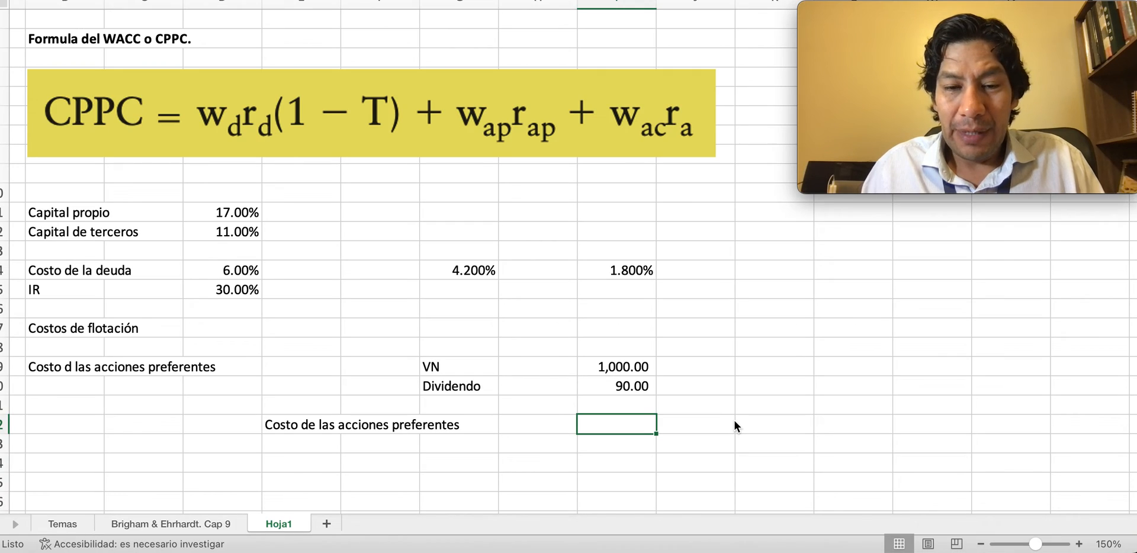
{"action": "type", "text": "="}
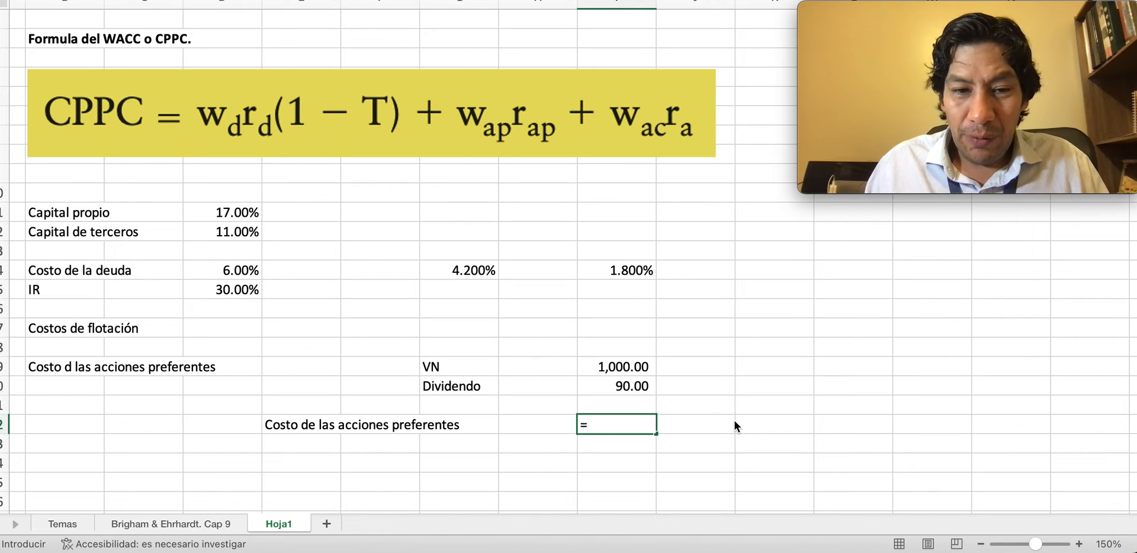
{"action": "key", "text": "Up"}
{"action": "key", "text": "Up"}
{"action": "type", "text": "/"}
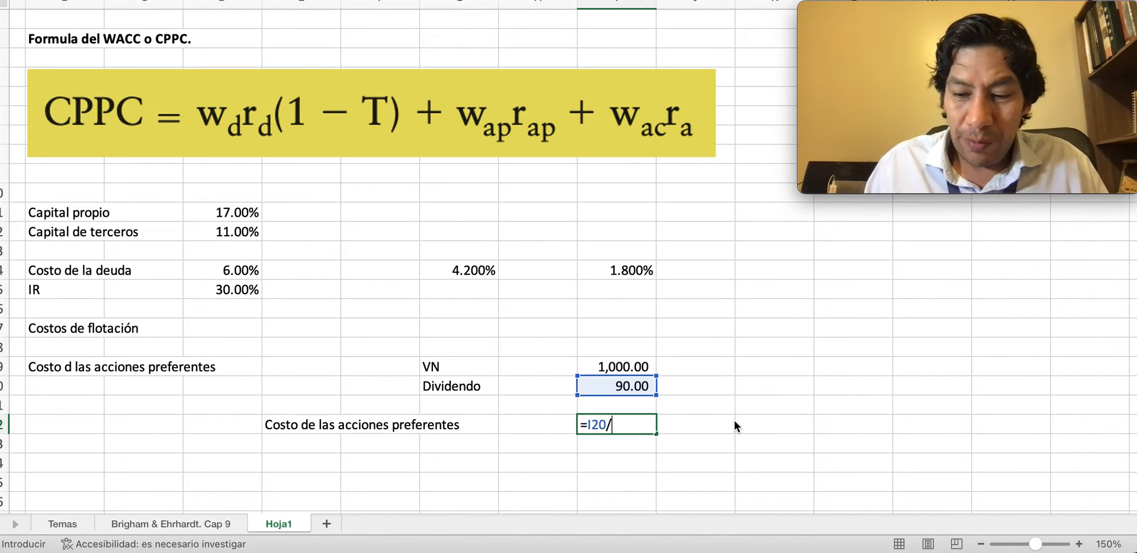
{"action": "key", "text": "Up"}
{"action": "key", "text": "Up"}
{"action": "key", "text": "Up"}
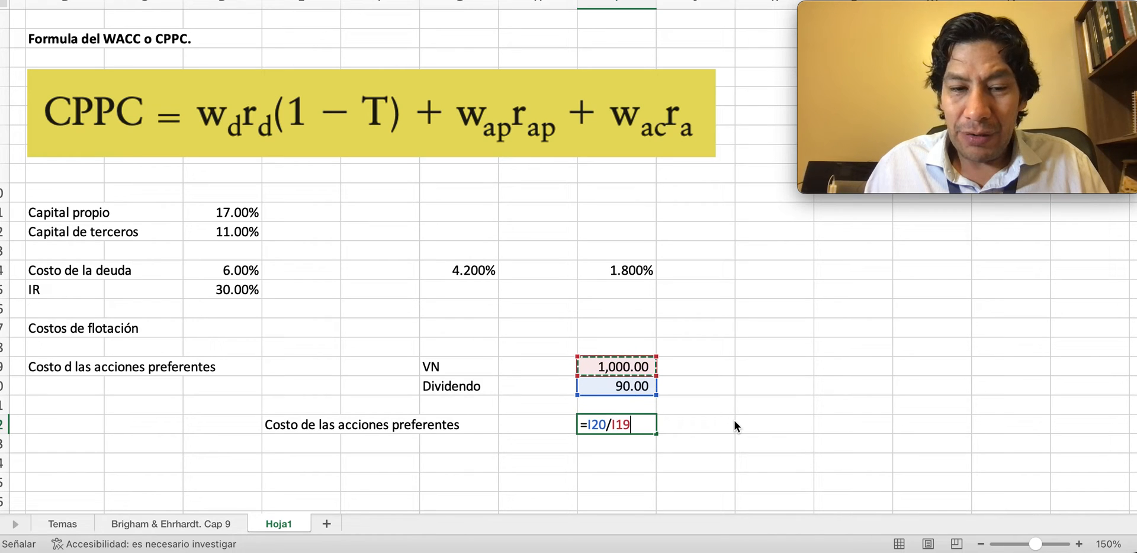
{"action": "key", "text": "Return"}
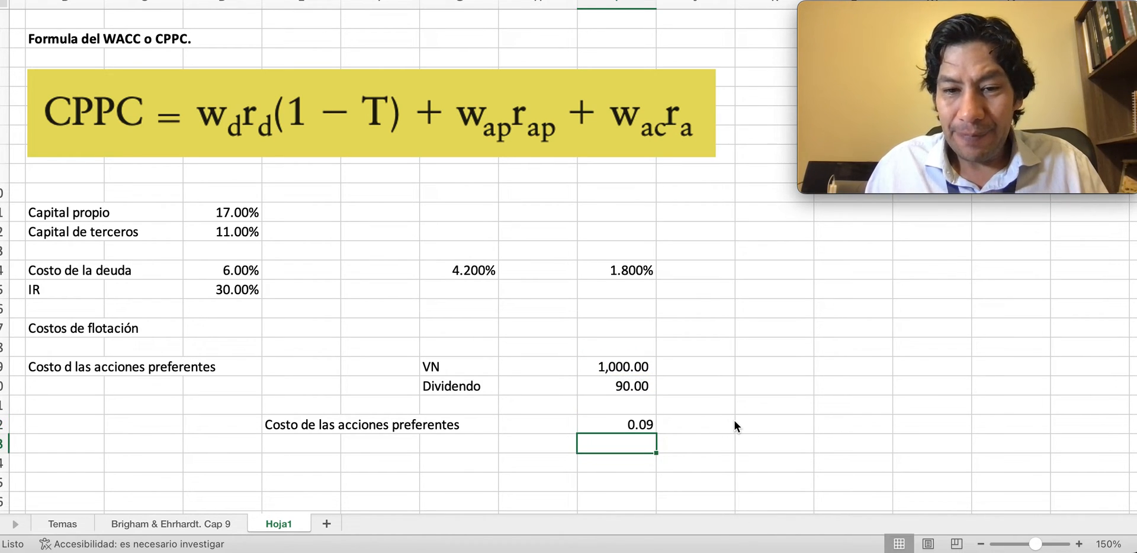
Step: Format the preferred-share cost in I22 as a percentage with three decimals
{"action": "key", "text": "Up"}
{"action": "left_click", "coordinate": [533, 0]}
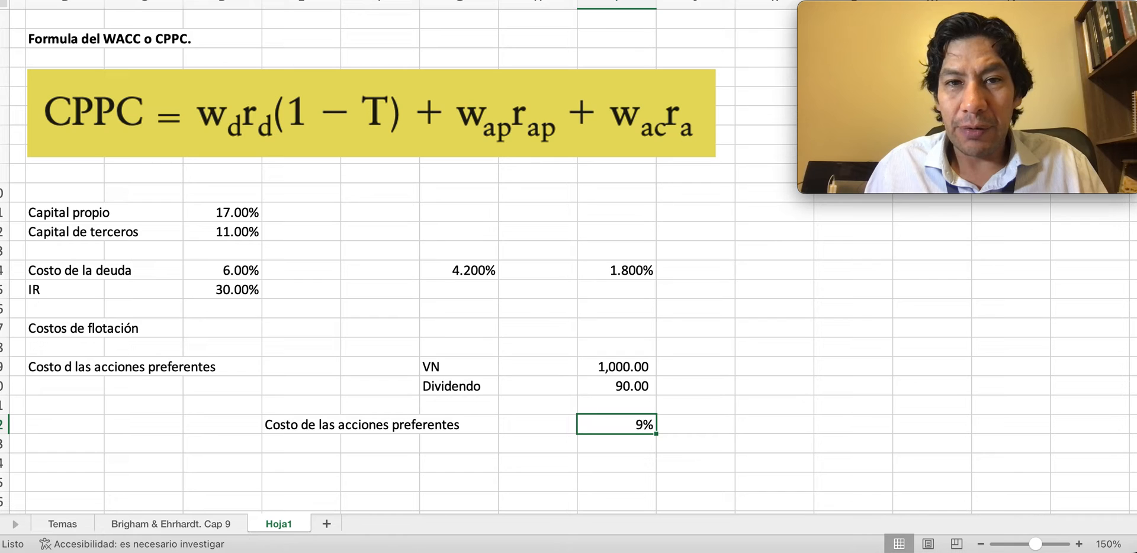
{"action": "left_click", "coordinate": [569, 0]}
{"action": "left_click", "coordinate": [569, 1]}
{"action": "left_click", "coordinate": [568, 1]}
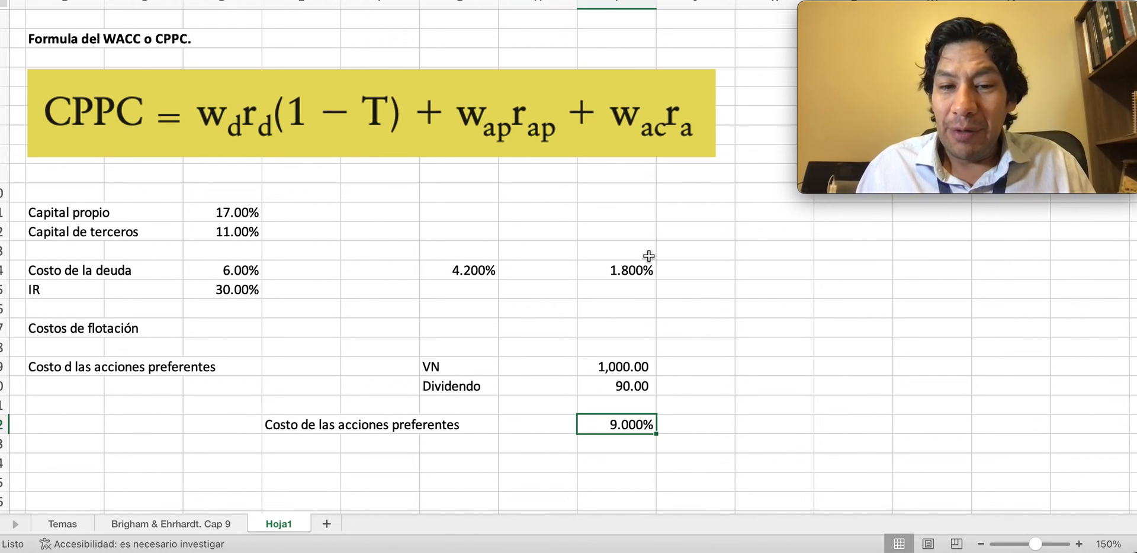
Step: Enter a flotation cost of 3% in K18, above and to the side of the nominal value
{"action": "left_click", "coordinate": [607, 368]}
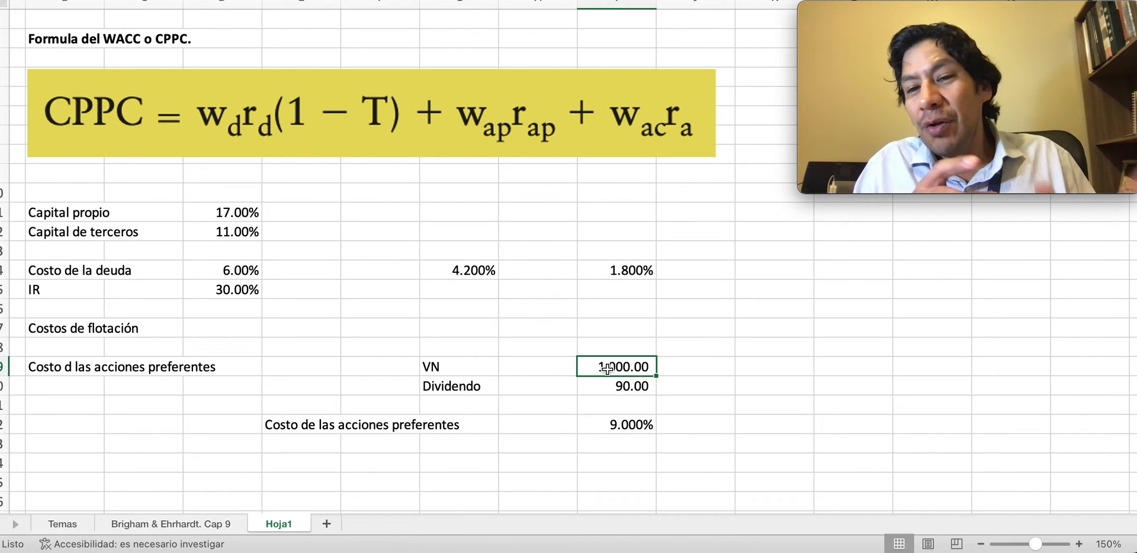
{"action": "left_click", "coordinate": [758, 346]}
{"action": "type", "text": "3%"}
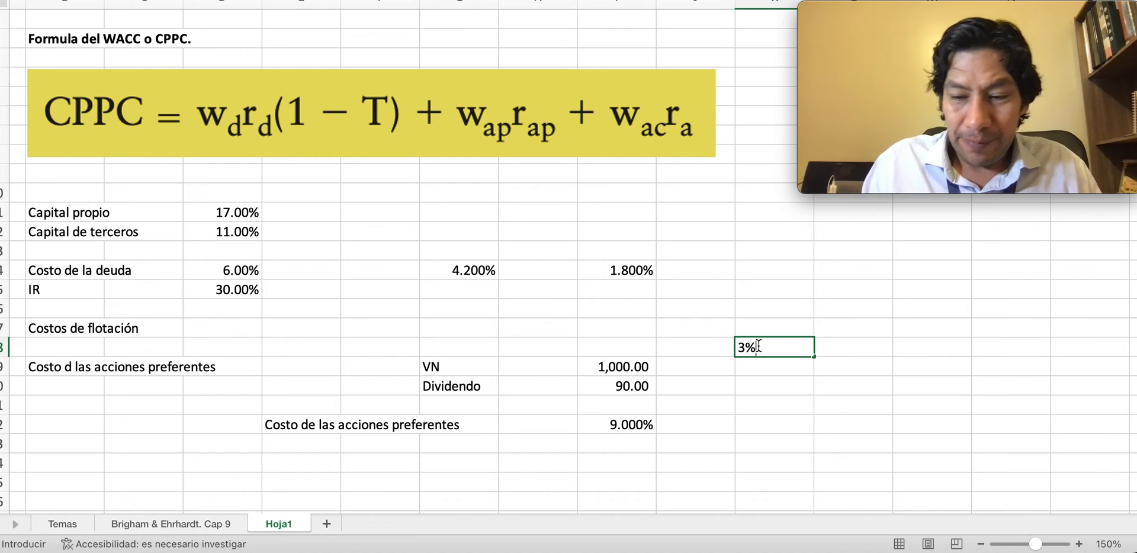
{"action": "key", "text": "Return"}
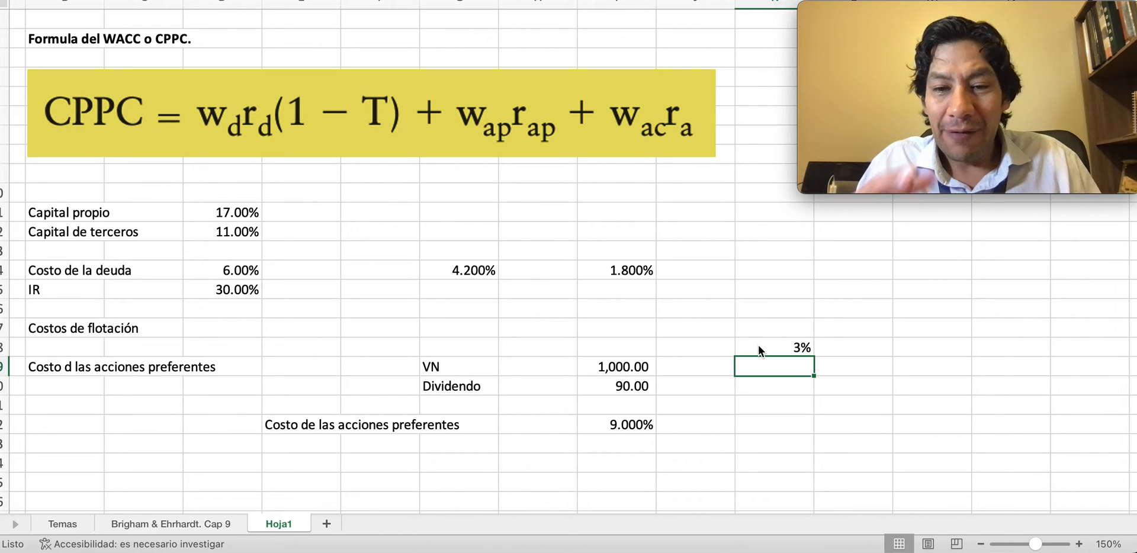
Step: Calculate the nominal value net of flotation cost in K19 with =I19-(I19*K18)
{"action": "type", "text": "="}
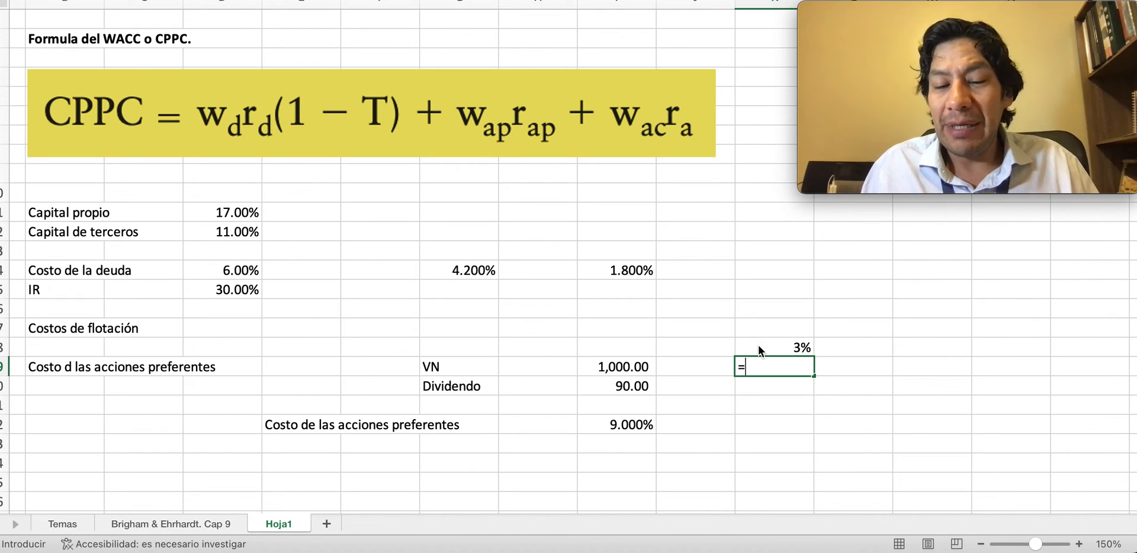
{"action": "key", "text": "Left"}
{"action": "key", "text": "Left"}
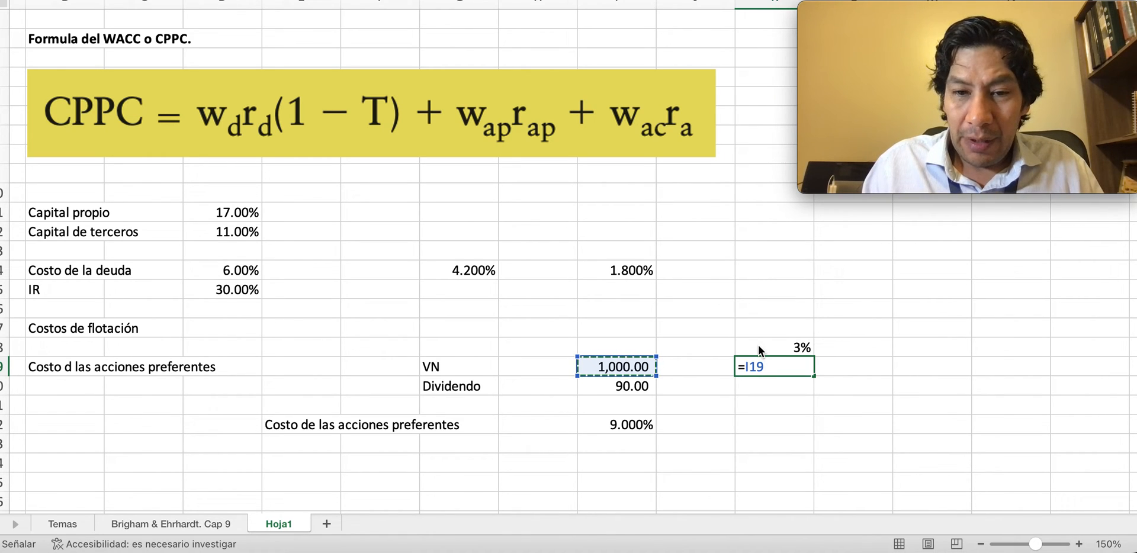
{"action": "type", "text": "-"}
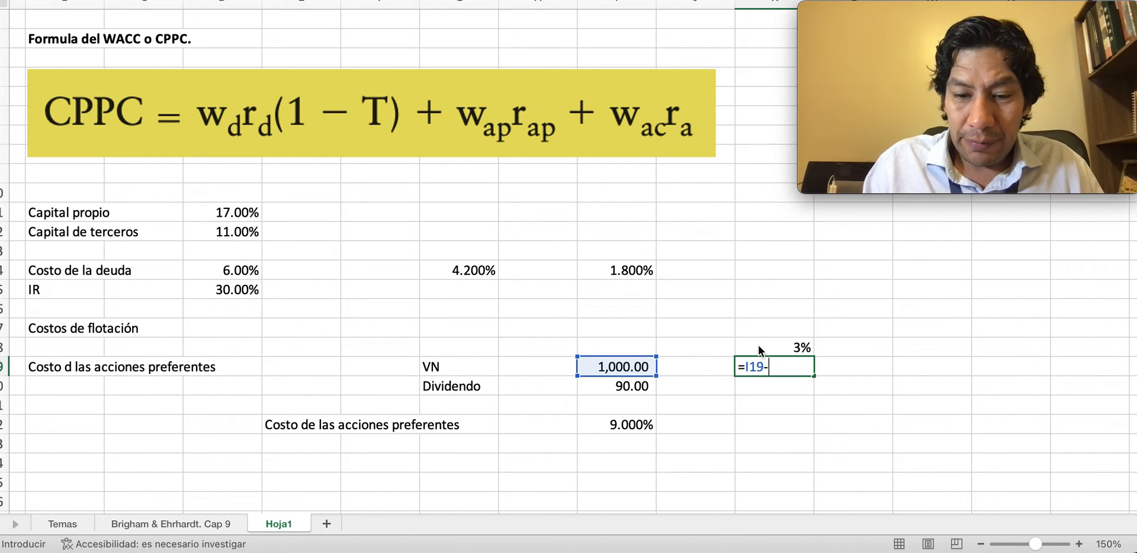
{"action": "type", "text": "("}
{"action": "key", "text": "Left"}
{"action": "key", "text": "Left"}
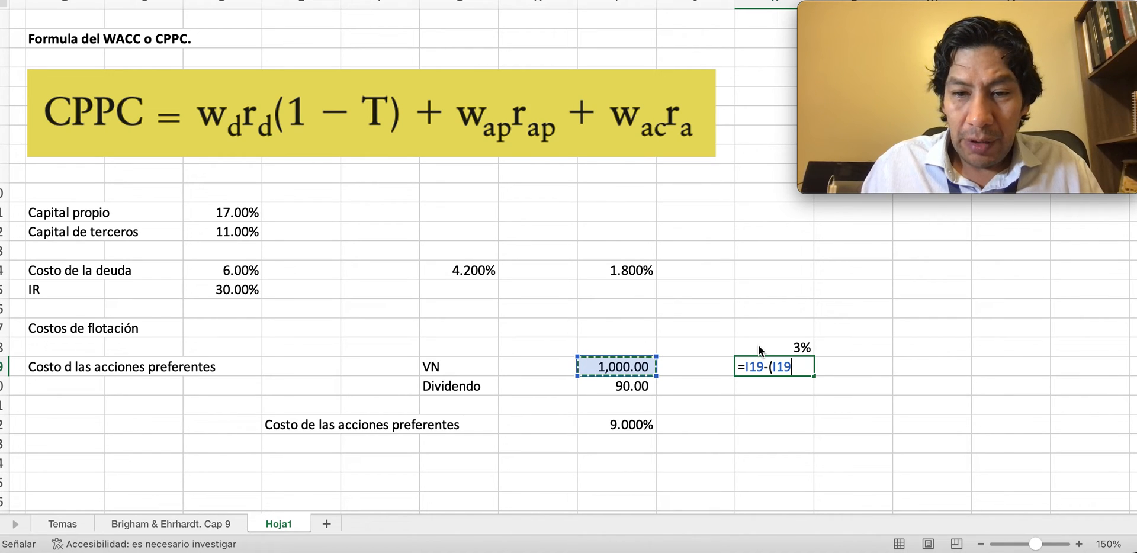
{"action": "type", "text": "*"}
{"action": "left_click", "coordinate": [758, 345]}
{"action": "type", "text": ")"}
{"action": "key", "text": "Return"}
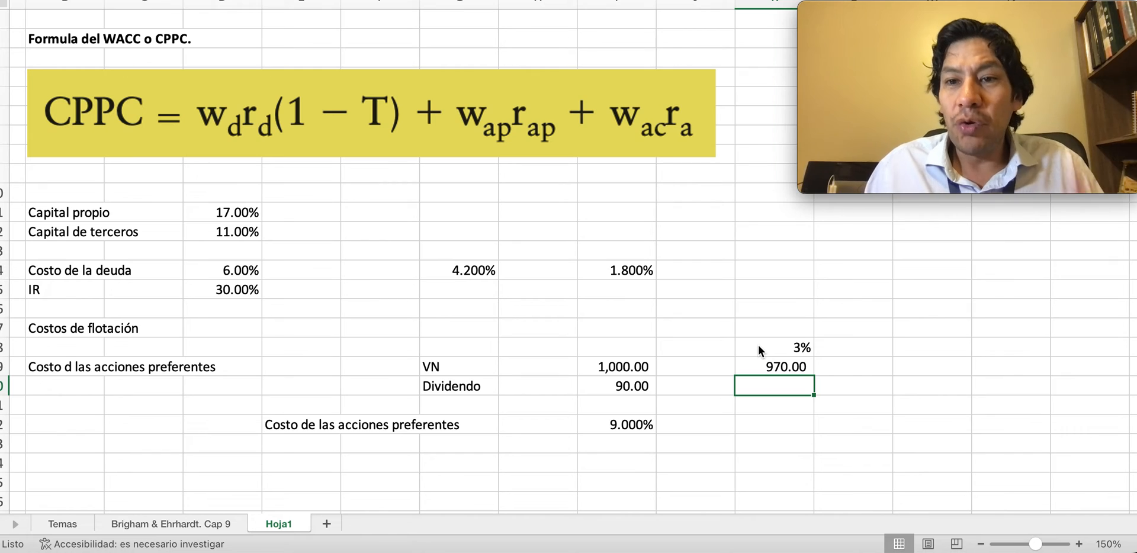
Step: Change the divisor of the preferred-share cost formula in I22 from the nominal value to the net price in K19
{"action": "left_click", "coordinate": [711, 442]}
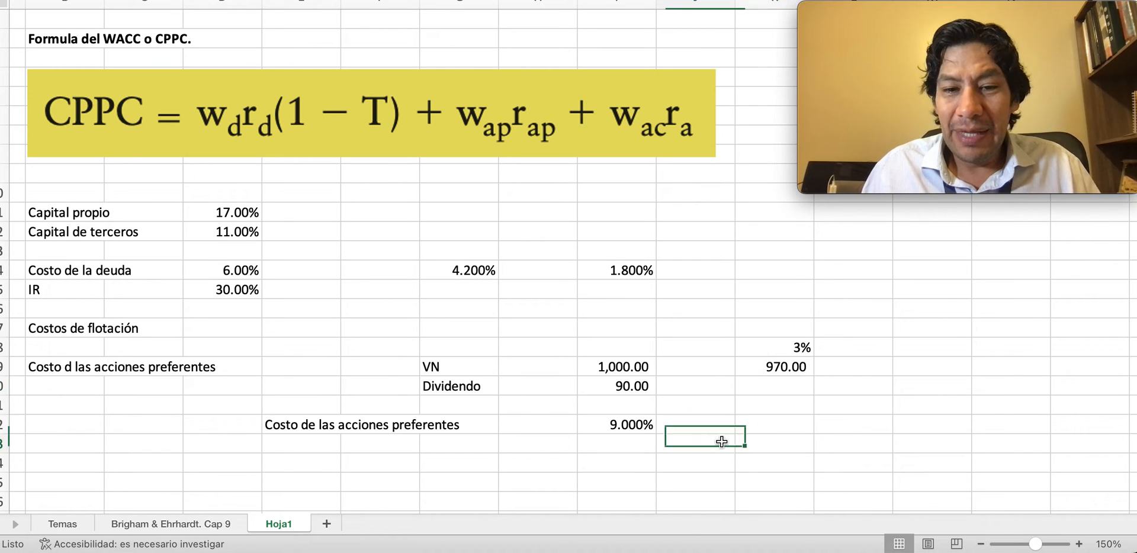
{"action": "double_click", "coordinate": [627, 421]}
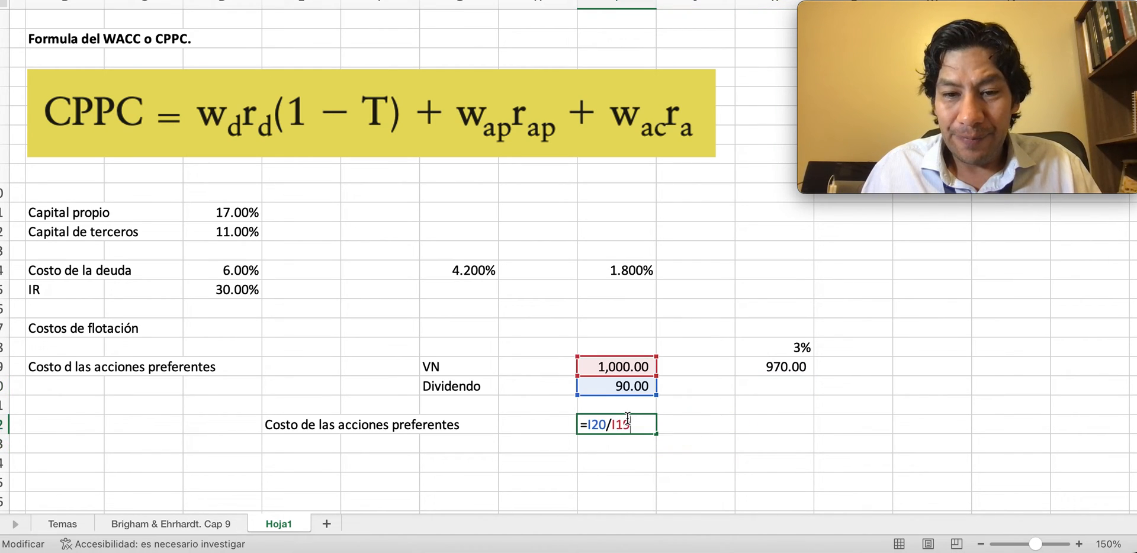
{"action": "key", "text": "Escape"}
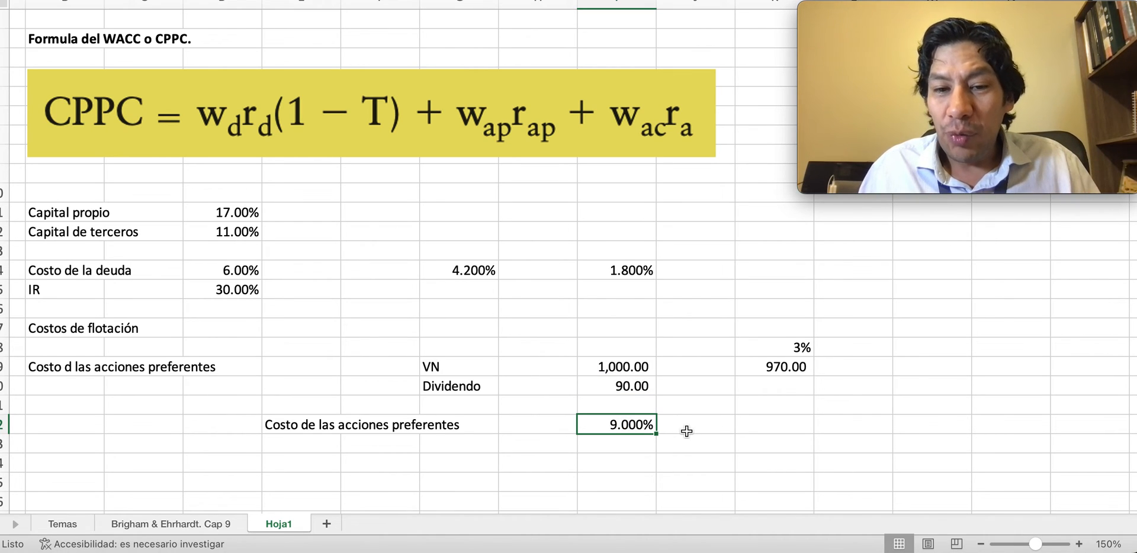
{"action": "double_click", "coordinate": [642, 424]}
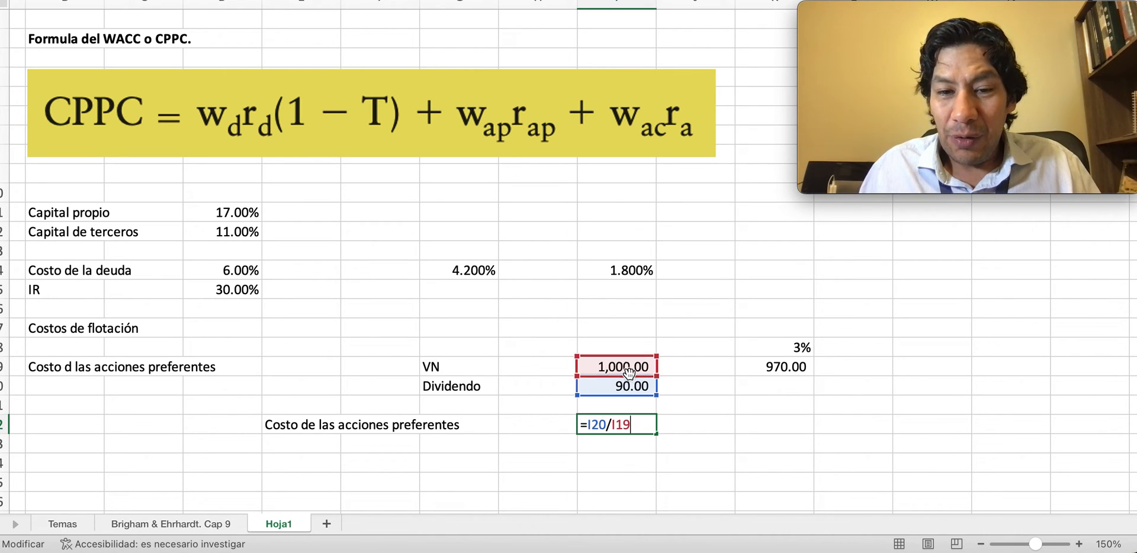
{"action": "left_click_drag", "start_coordinate": [620, 359], "coordinate": [751, 364]}
{"action": "key", "text": "Return"}
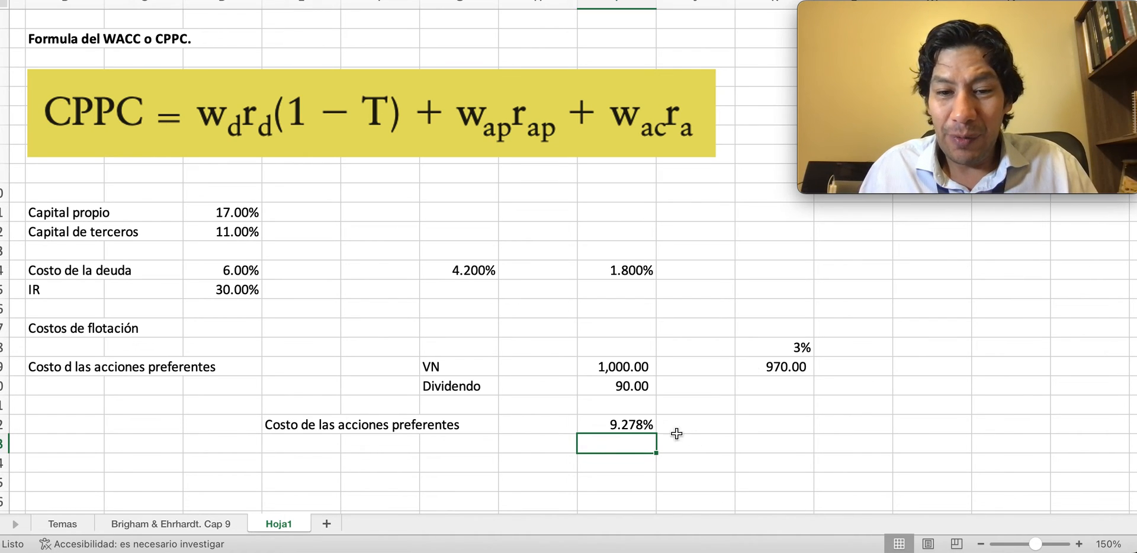
Step: Point the divisor of the I22 formula back to the nominal value in I19
{"action": "left_click", "coordinate": [623, 426]}
{"action": "double_click", "coordinate": [625, 425]}
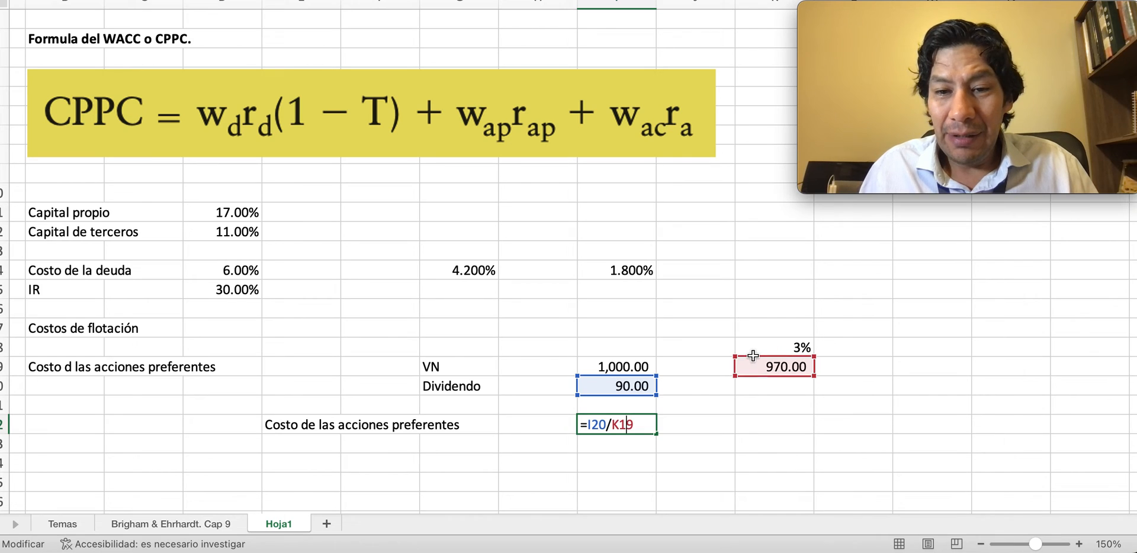
{"action": "left_click_drag", "start_coordinate": [770, 348], "coordinate": [625, 366]}
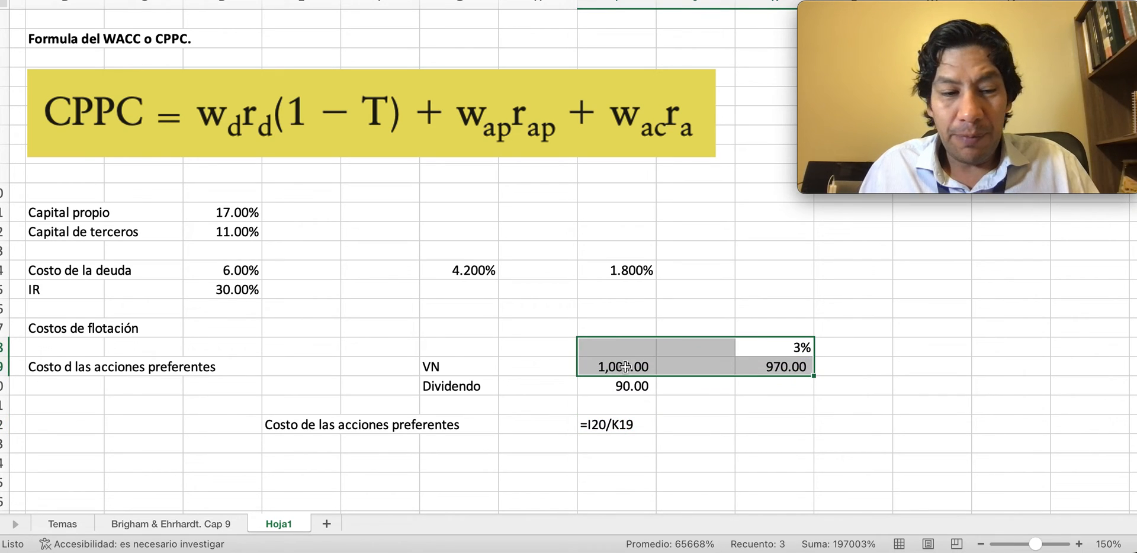
{"action": "left_click", "coordinate": [738, 439]}
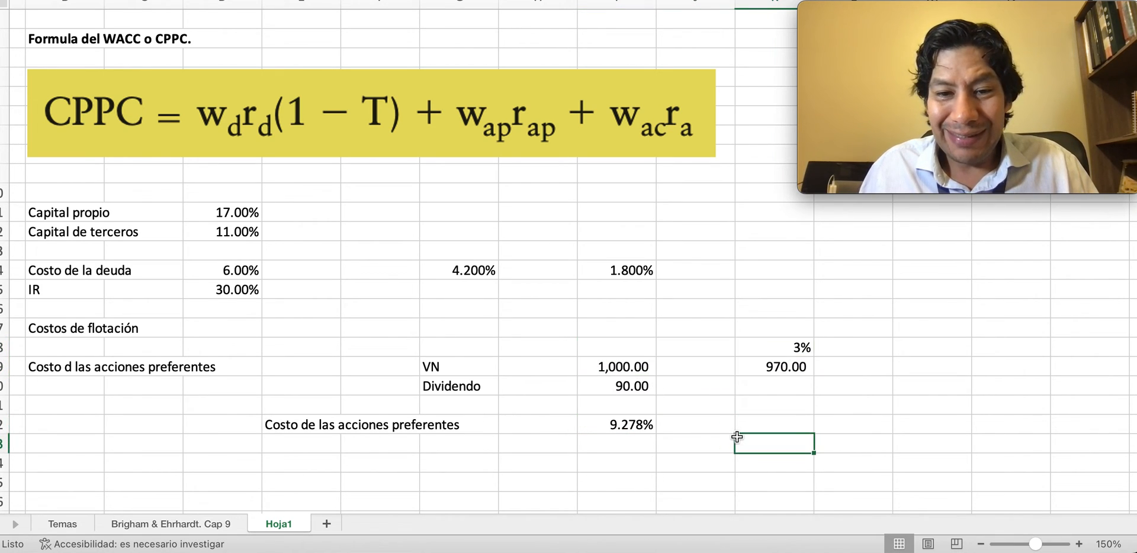
{"action": "double_click", "coordinate": [620, 425]}
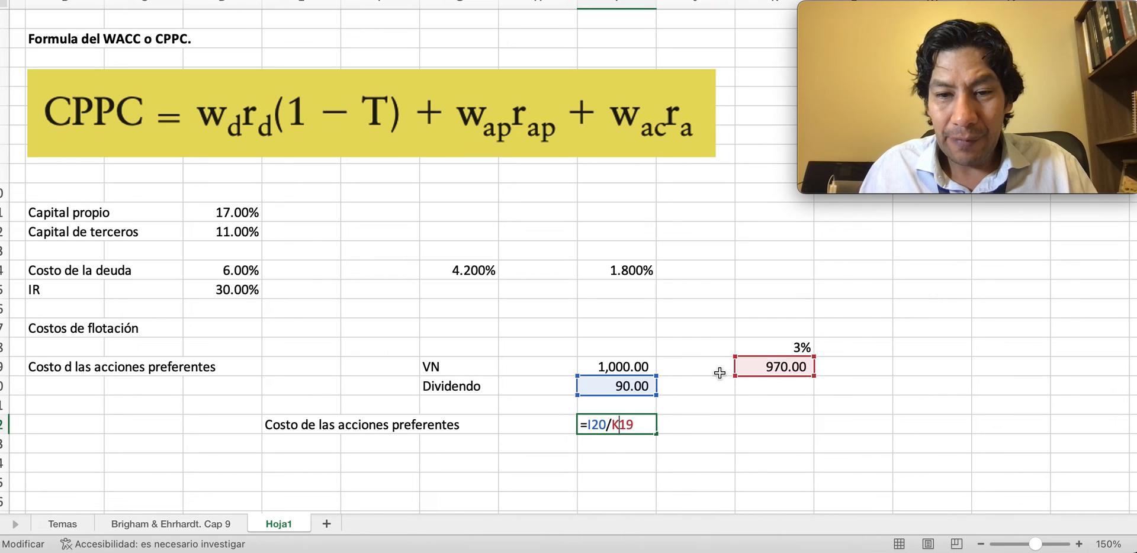
{"action": "left_click_drag", "start_coordinate": [750, 359], "coordinate": [637, 362]}
{"action": "key", "text": "Return"}
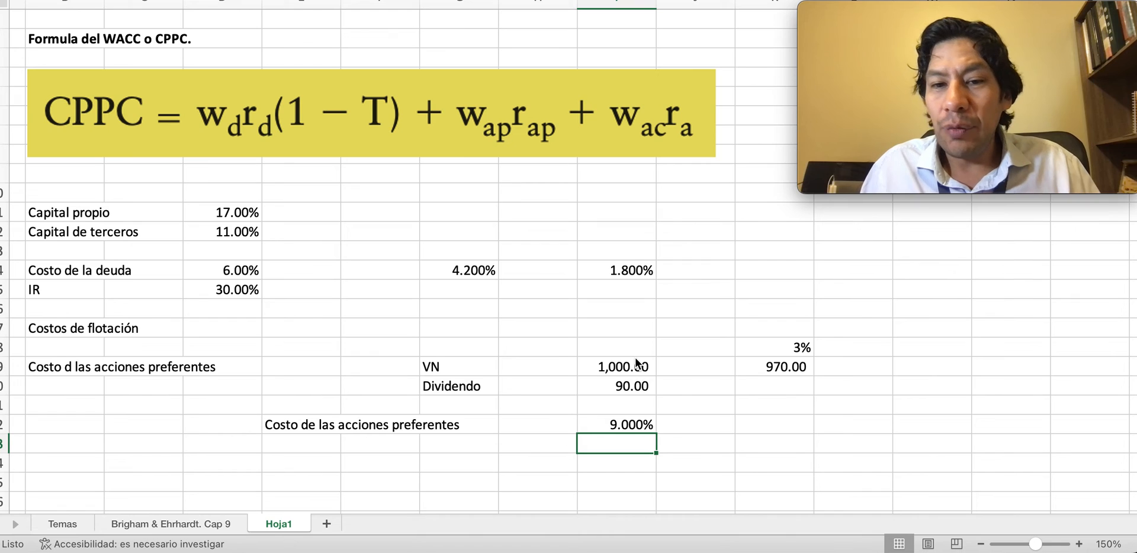
Step: Redirect the I22 formula to the net price so that it reads =I20/K19
{"action": "key", "text": "Up"}
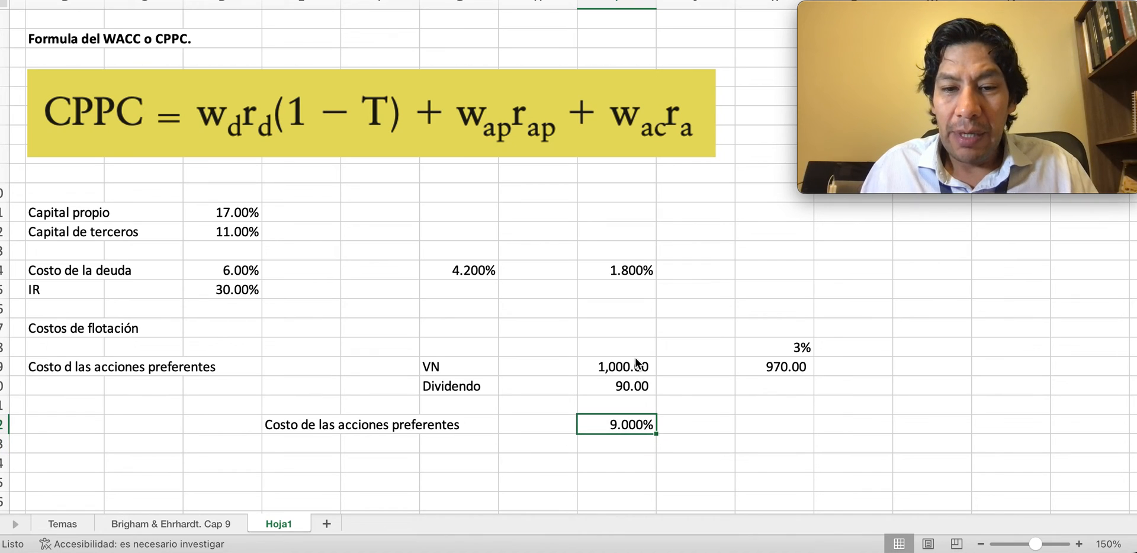
{"action": "double_click", "coordinate": [619, 422]}
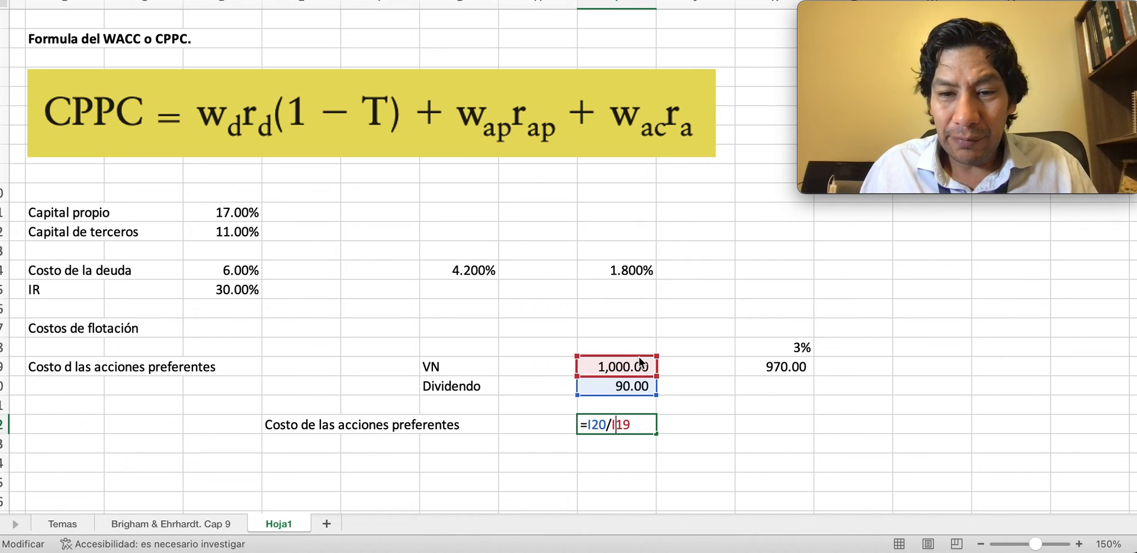
{"action": "left_click_drag", "start_coordinate": [651, 366], "coordinate": [758, 368]}
{"action": "key", "text": "Return"}
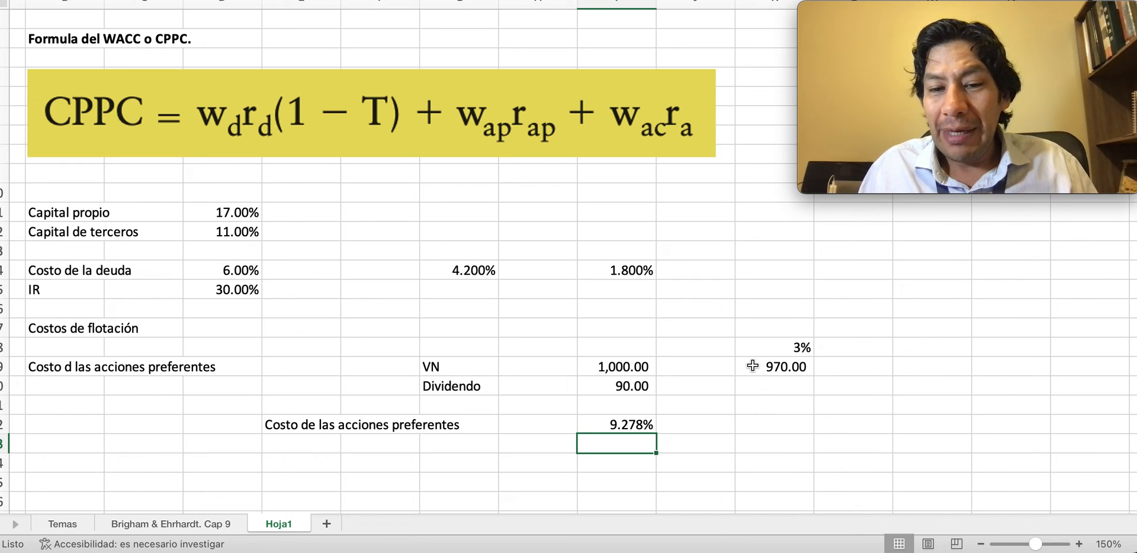
Step: Set the flotation cost in K18 to 5%
{"action": "left_click", "coordinate": [773, 347]}
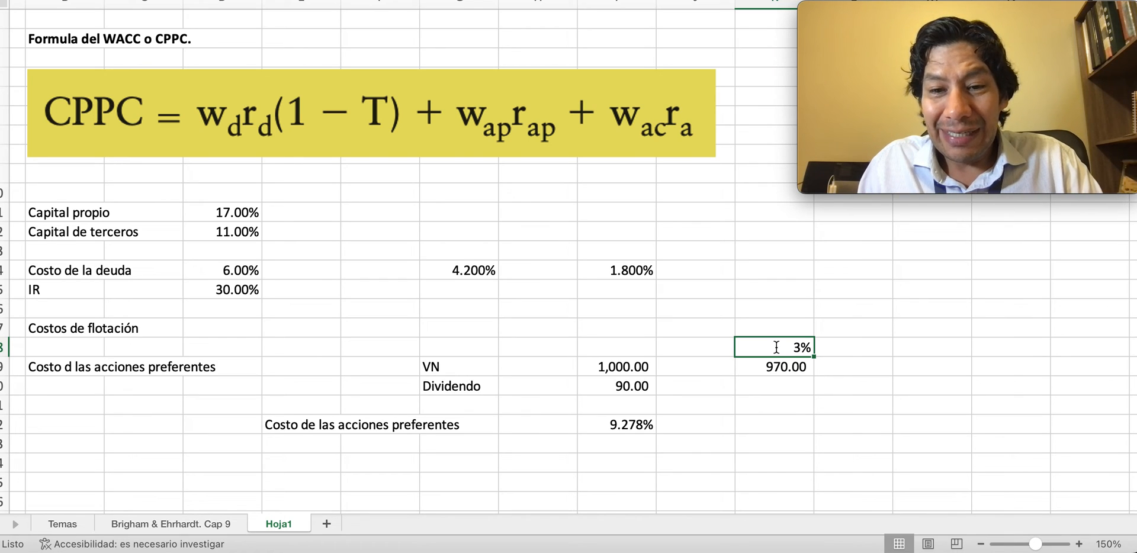
{"action": "type", "text": "5"}
{"action": "key", "text": "Return"}
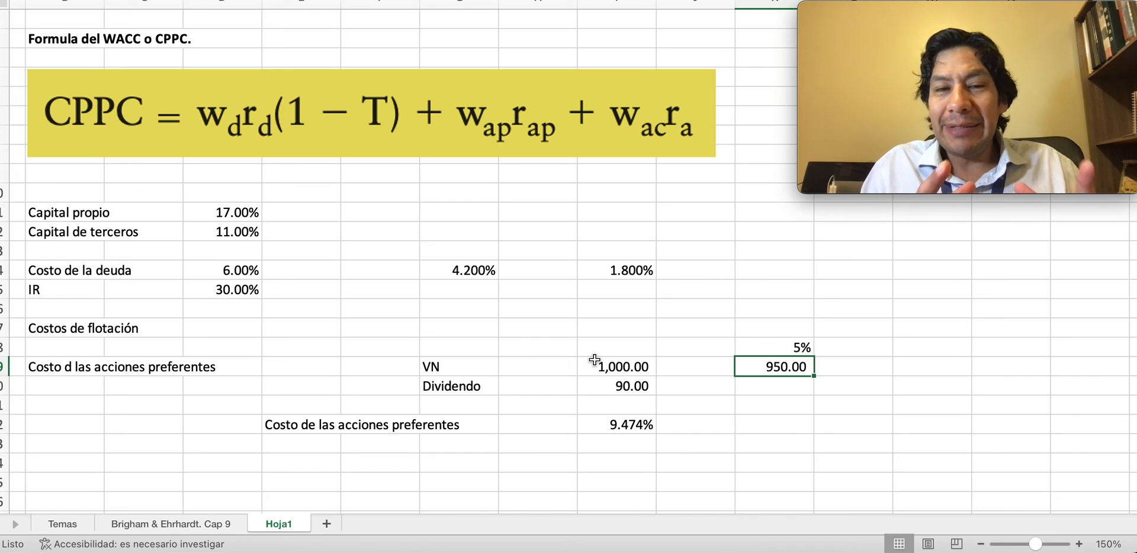
Step: Switch to the PDF textbook and review the cost of common shares and the CAPM steps with formula 9-3
{"action": "key", "text": "super+Tab"}
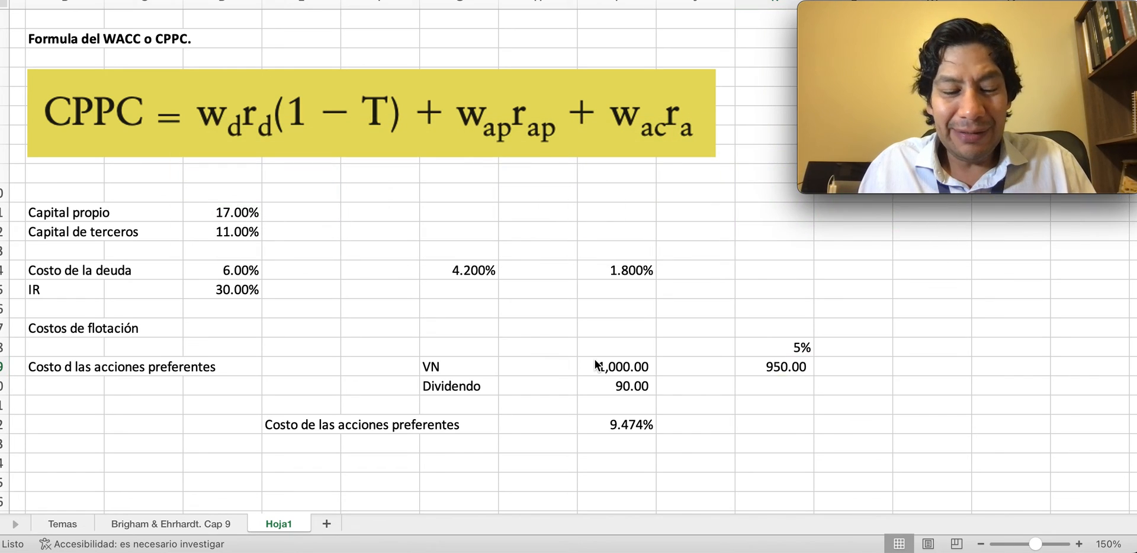
{"action": "key", "text": "super+Tab"}
{"action": "key", "text": "super+Tab"}
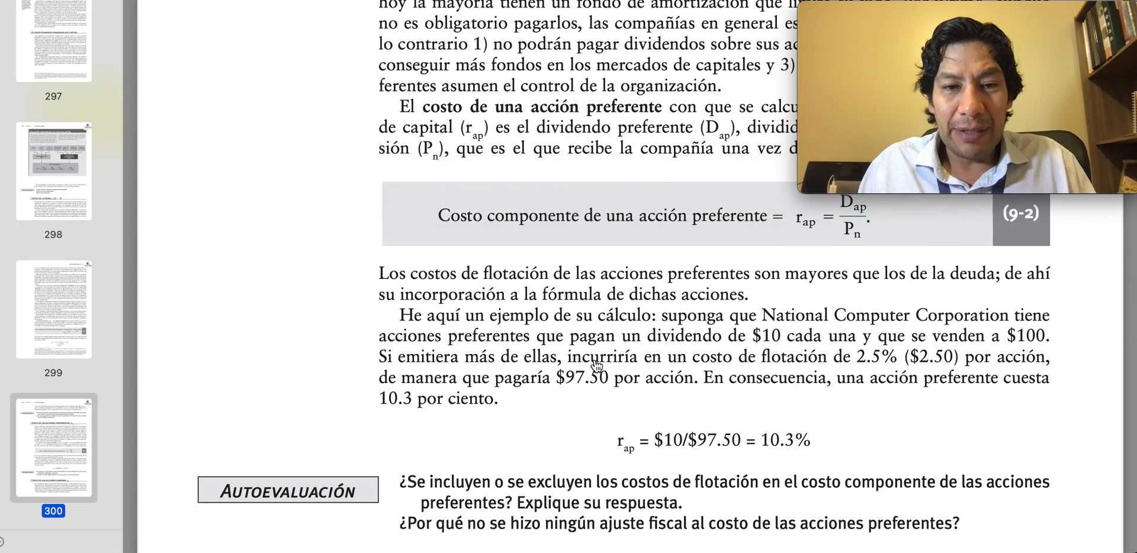
{"action": "scroll", "coordinate": [598, 400], "scroll_direction": "down", "scroll_amount": 5}
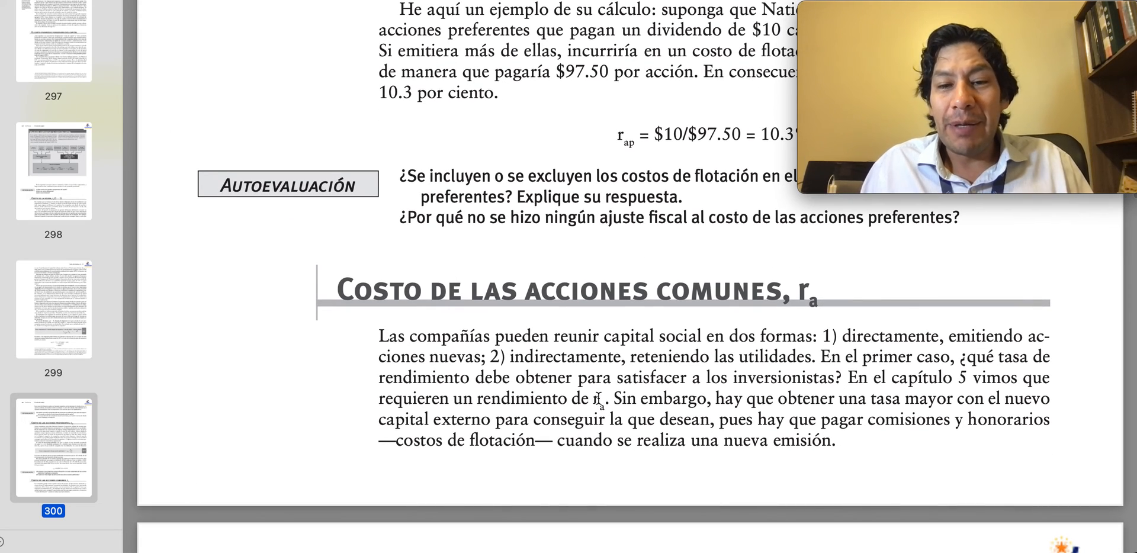
{"action": "scroll", "coordinate": [594, 372], "scroll_direction": "down", "scroll_amount": 15}
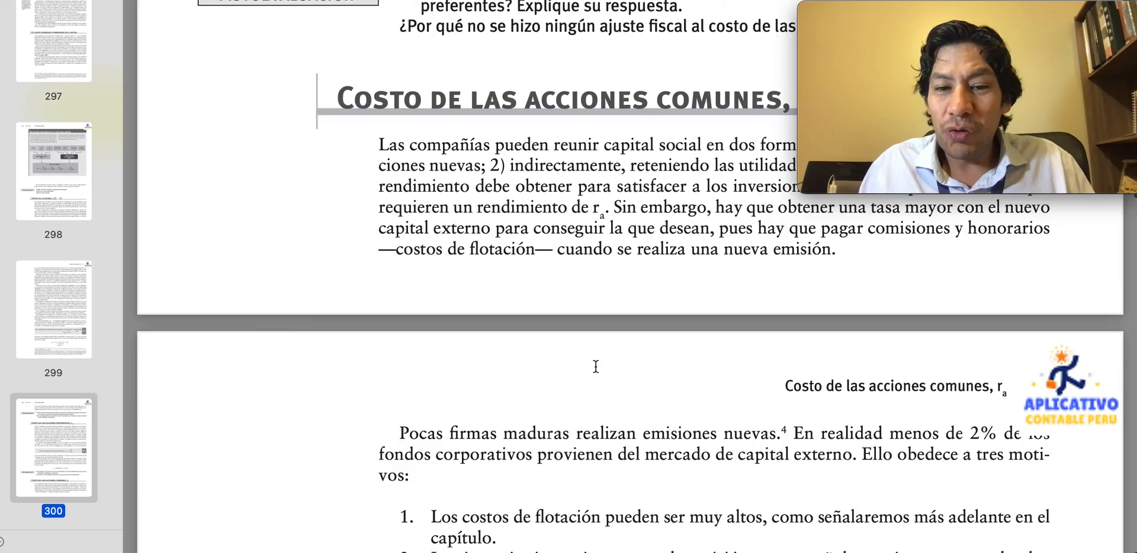
{"action": "scroll", "coordinate": [595, 367], "scroll_direction": "down", "scroll_amount": 20}
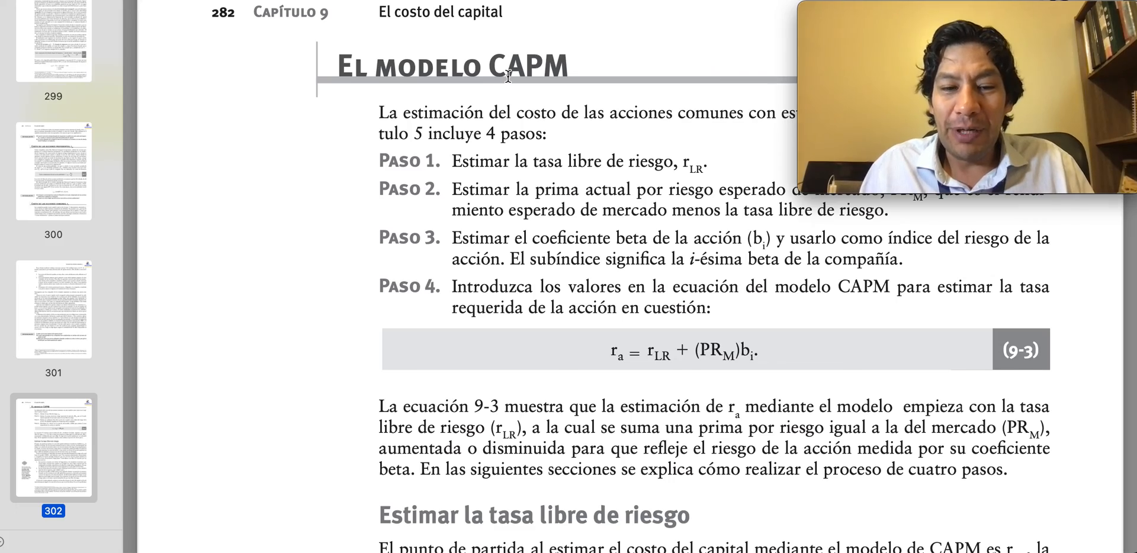
Step: Skim the market risk premium sections, the CAPM worked example and the discounted cash flow (FED) method with formula 9-4
{"action": "scroll", "coordinate": [507, 76], "scroll_direction": "down", "scroll_amount": 15}
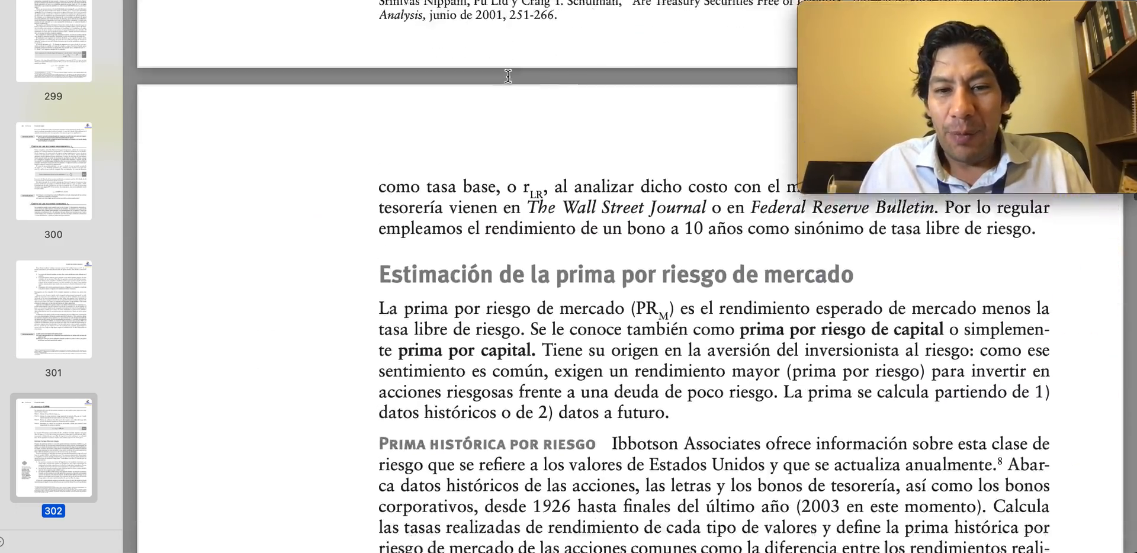
{"action": "scroll", "coordinate": [507, 76], "scroll_direction": "up", "scroll_amount": 2}
{"action": "scroll", "coordinate": [507, 76], "scroll_direction": "down", "scroll_amount": 12}
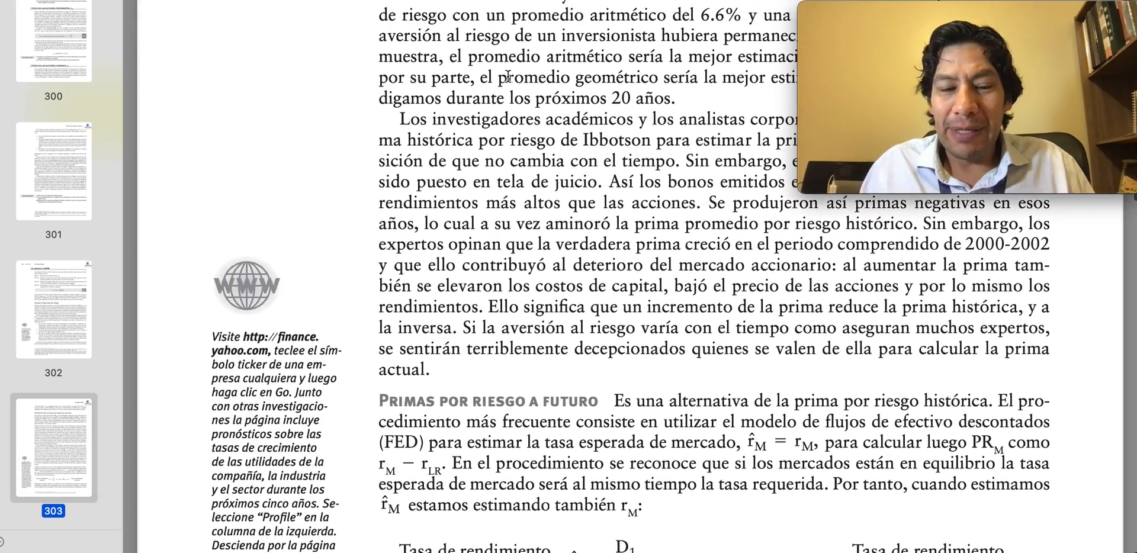
{"action": "scroll", "coordinate": [508, 76], "scroll_direction": "down", "scroll_amount": 15}
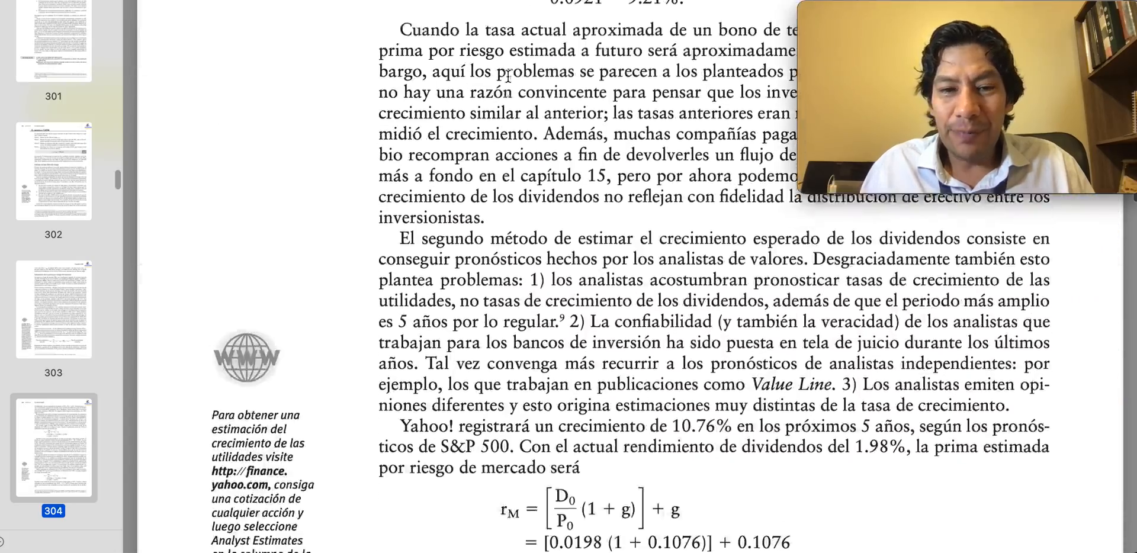
{"action": "scroll", "coordinate": [507, 76], "scroll_direction": "down", "scroll_amount": 3}
{"action": "scroll", "coordinate": [507, 77], "scroll_direction": "up", "scroll_amount": 4}
{"action": "scroll", "coordinate": [508, 76], "scroll_direction": "down", "scroll_amount": 12}
{"action": "scroll", "coordinate": [508, 76], "scroll_direction": "down", "scroll_amount": 20}
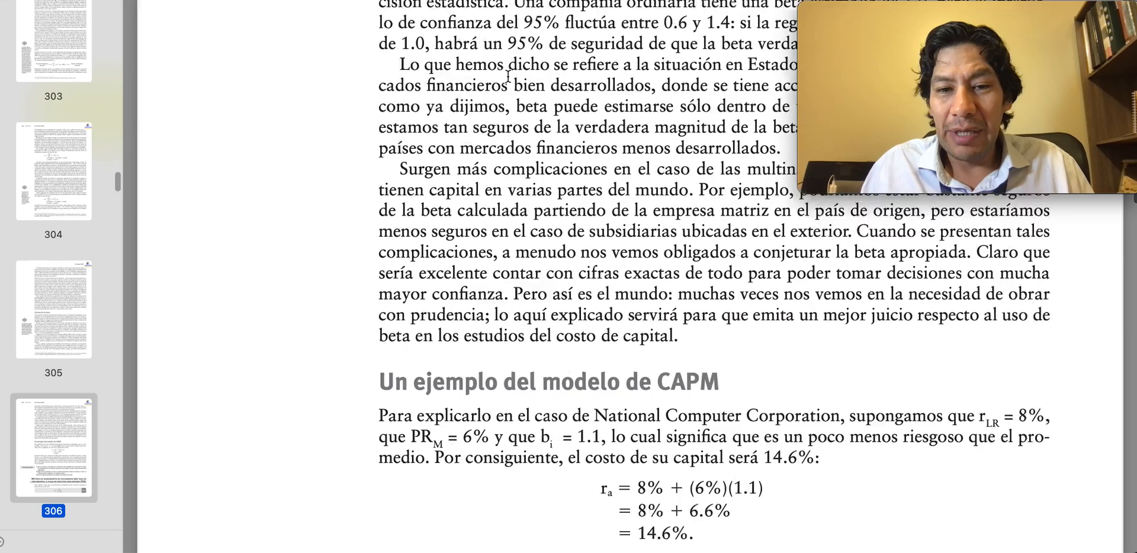
{"action": "scroll", "coordinate": [508, 76], "scroll_direction": "down", "scroll_amount": 10}
{"action": "scroll", "coordinate": [582, 83], "scroll_direction": "up", "scroll_amount": 6}
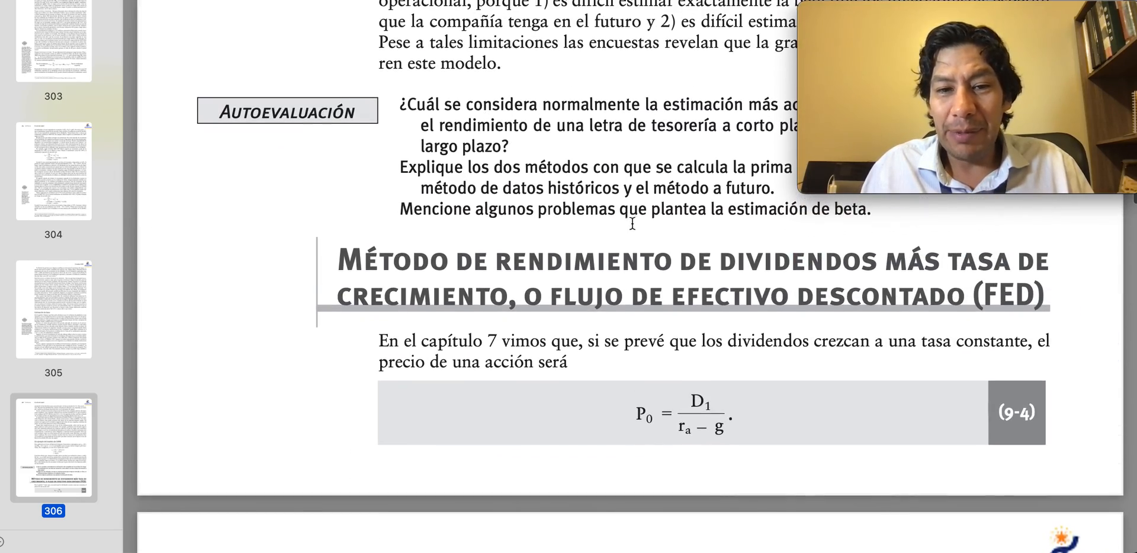